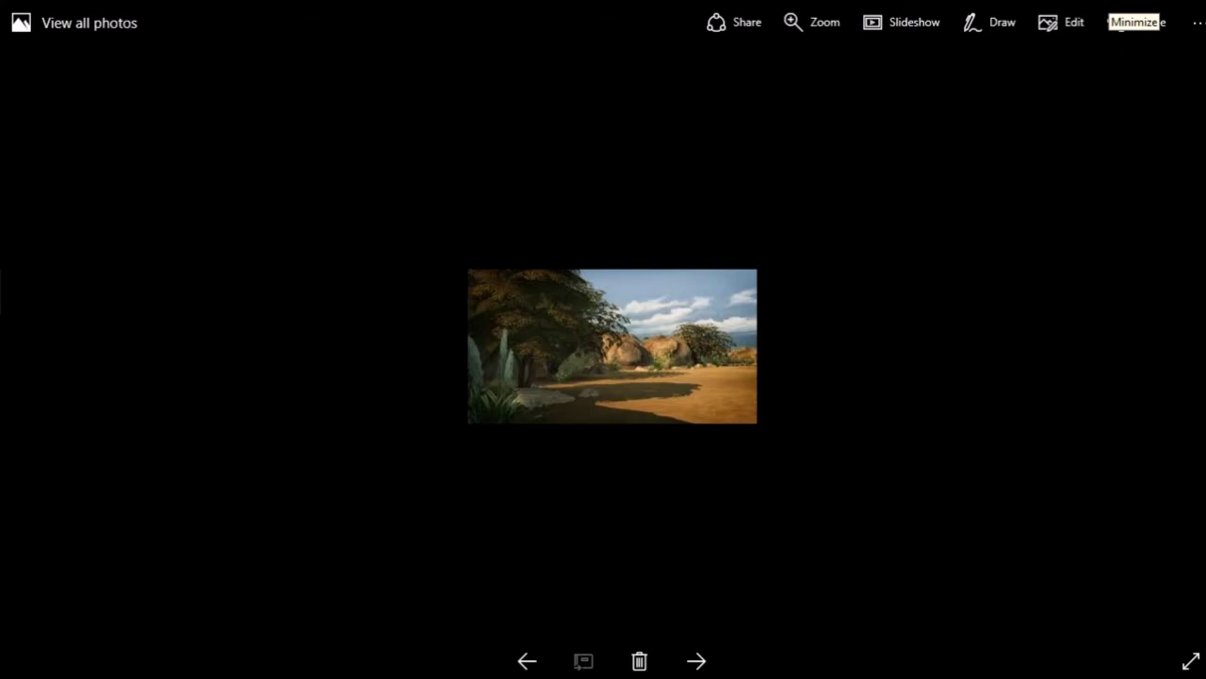
Close The Sims 4 from its taskbar icon, choosing Save and Exit.
click(1110, 6)
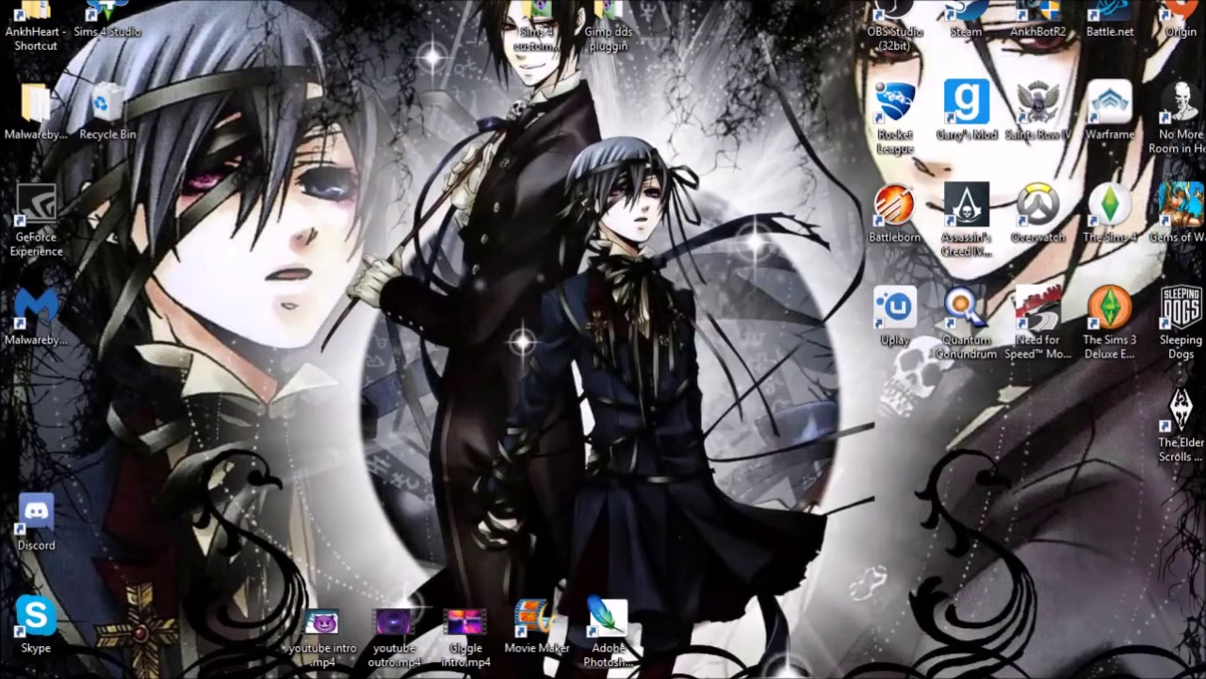
mouse_move(1, 293)
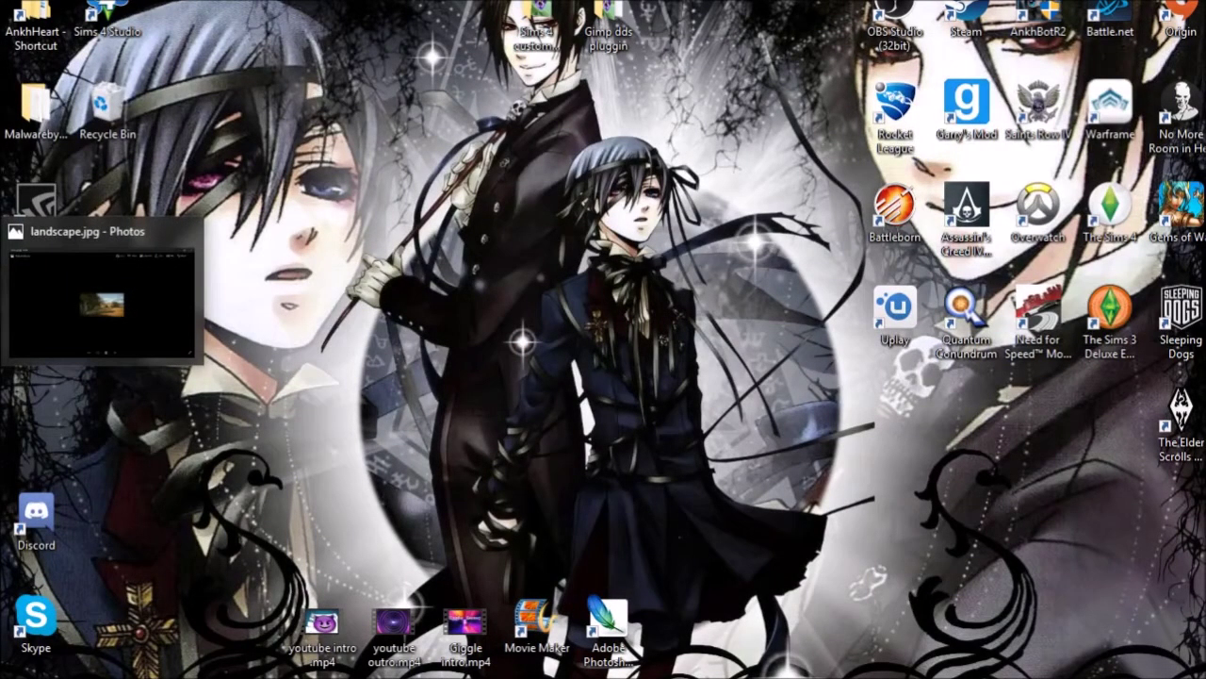
click(1, 333)
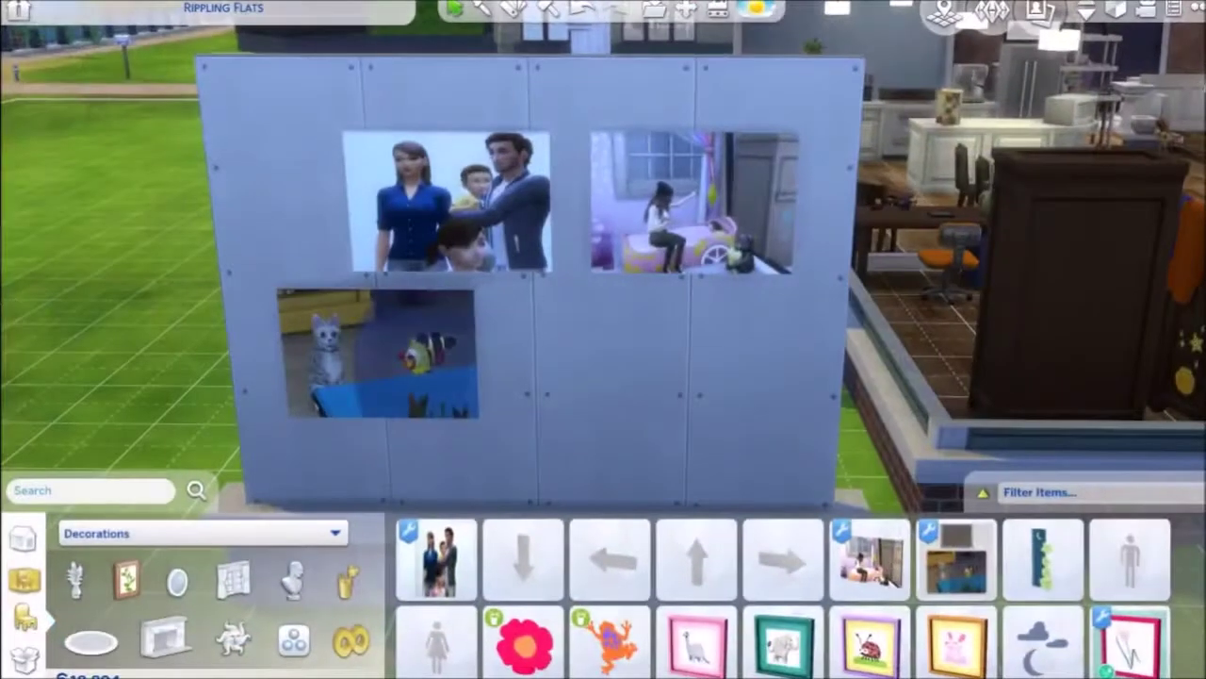
right_click(8, 330)
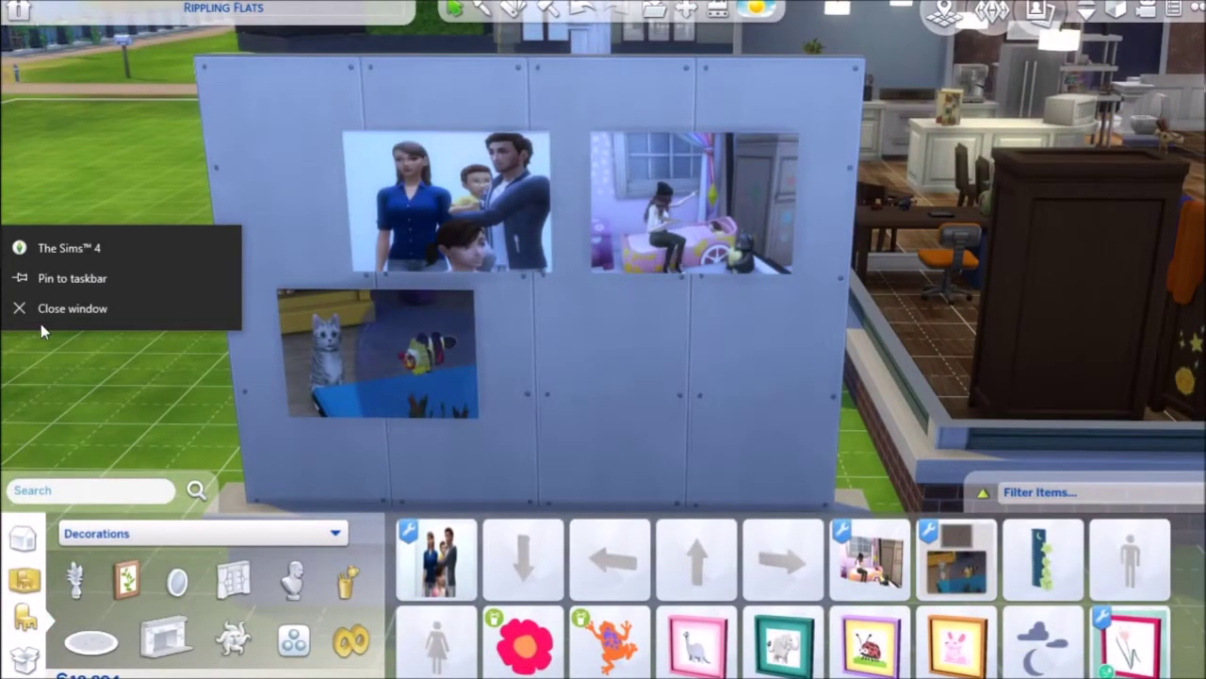
click(56, 316)
click(556, 392)
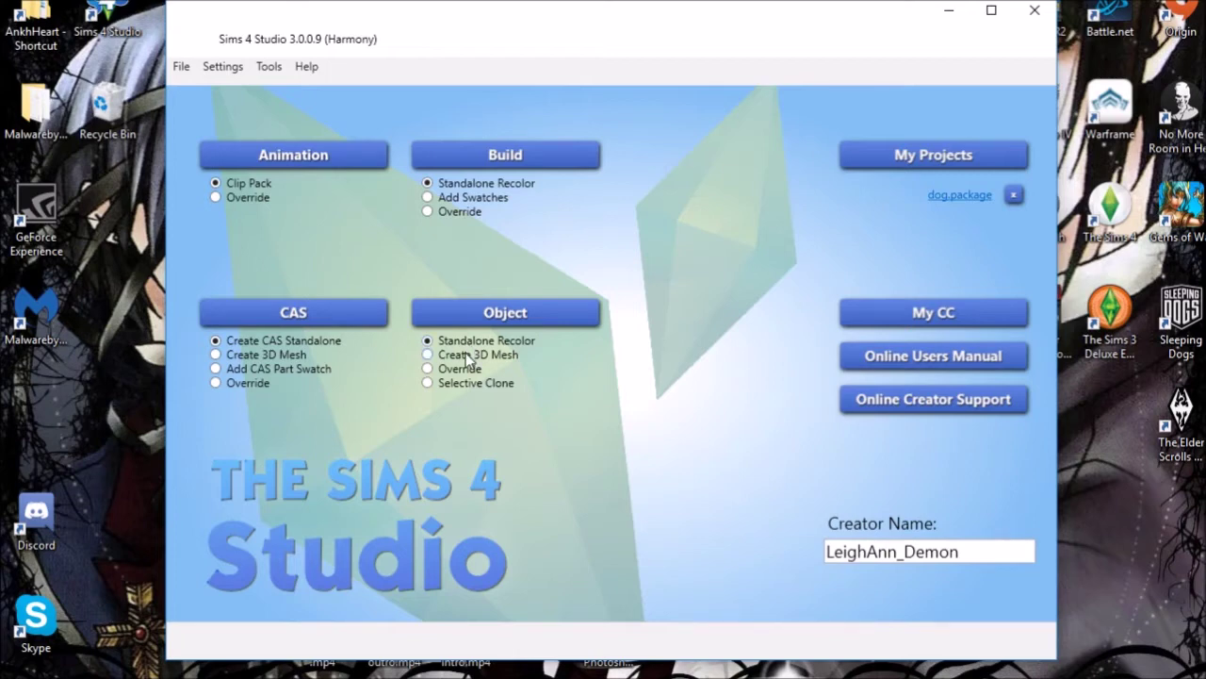
Start an Object Standalone Recolor project to load the object catalogue.
click(547, 316)
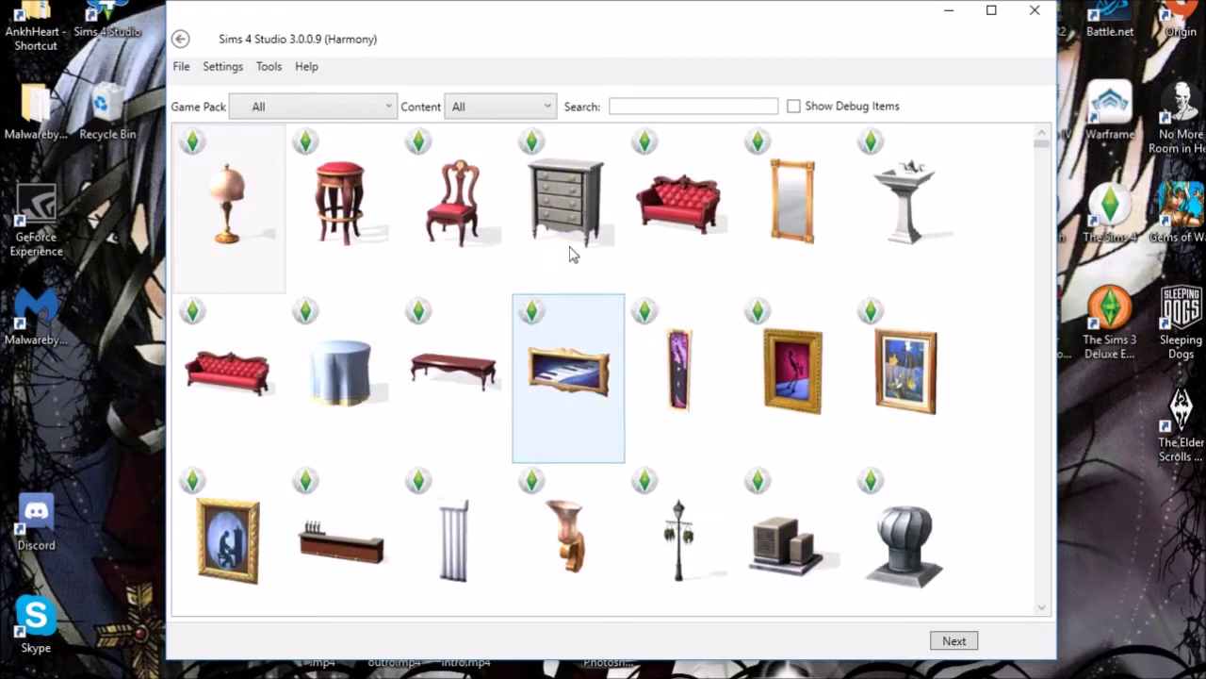
Filter the object catalogue's game pack list to Base Game.
click(379, 112)
scroll(330, 260, down, 3)
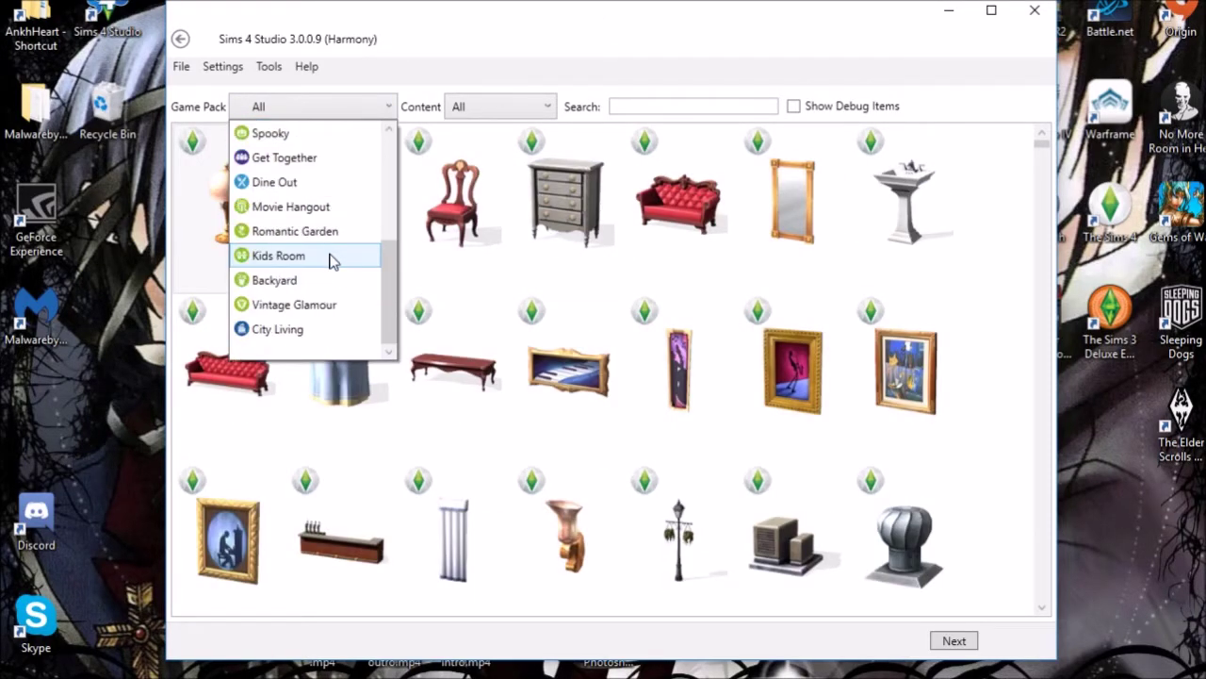
click(283, 231)
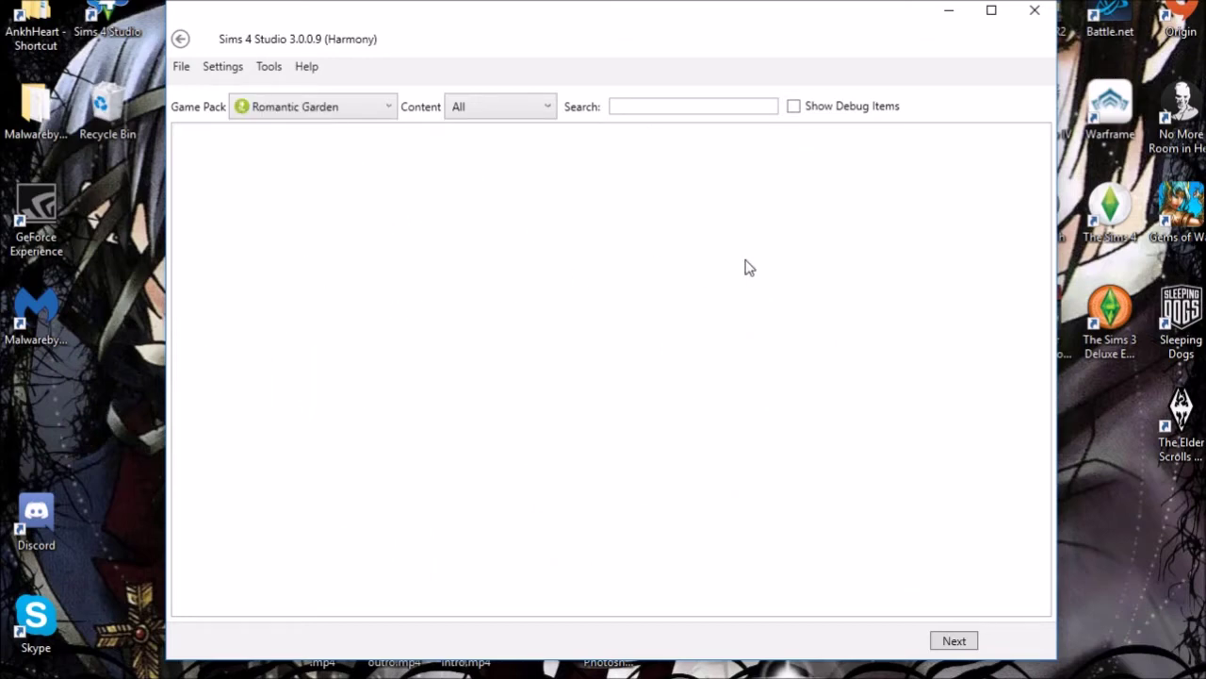
click(390, 106)
scroll(321, 299, up, 3)
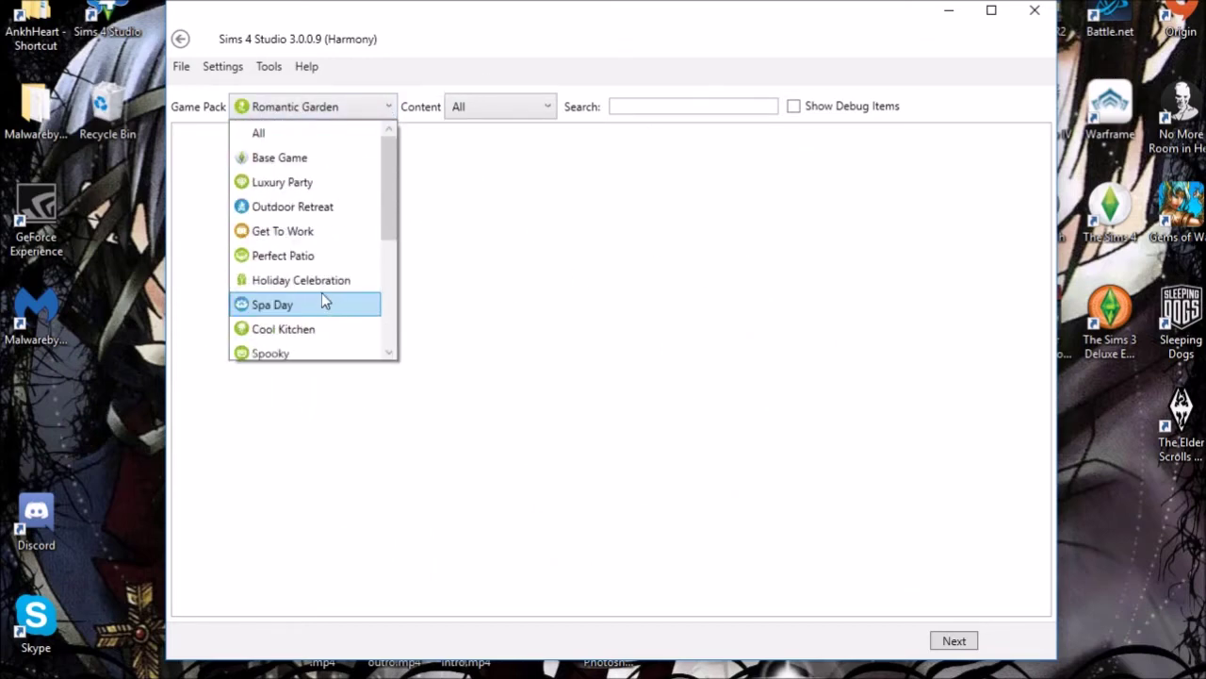
click(316, 133)
click(318, 106)
click(283, 156)
Search 'paint', pick the blue painting with orange zigzag lines, and continue.
click(673, 106)
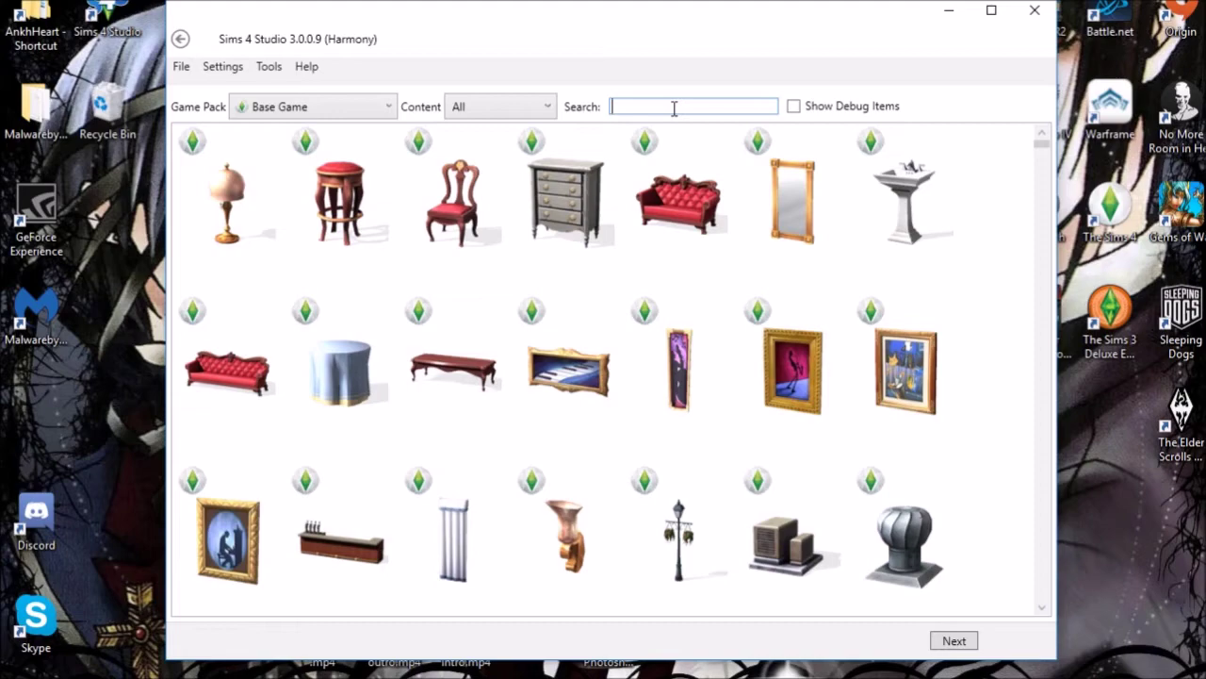
text(paint)
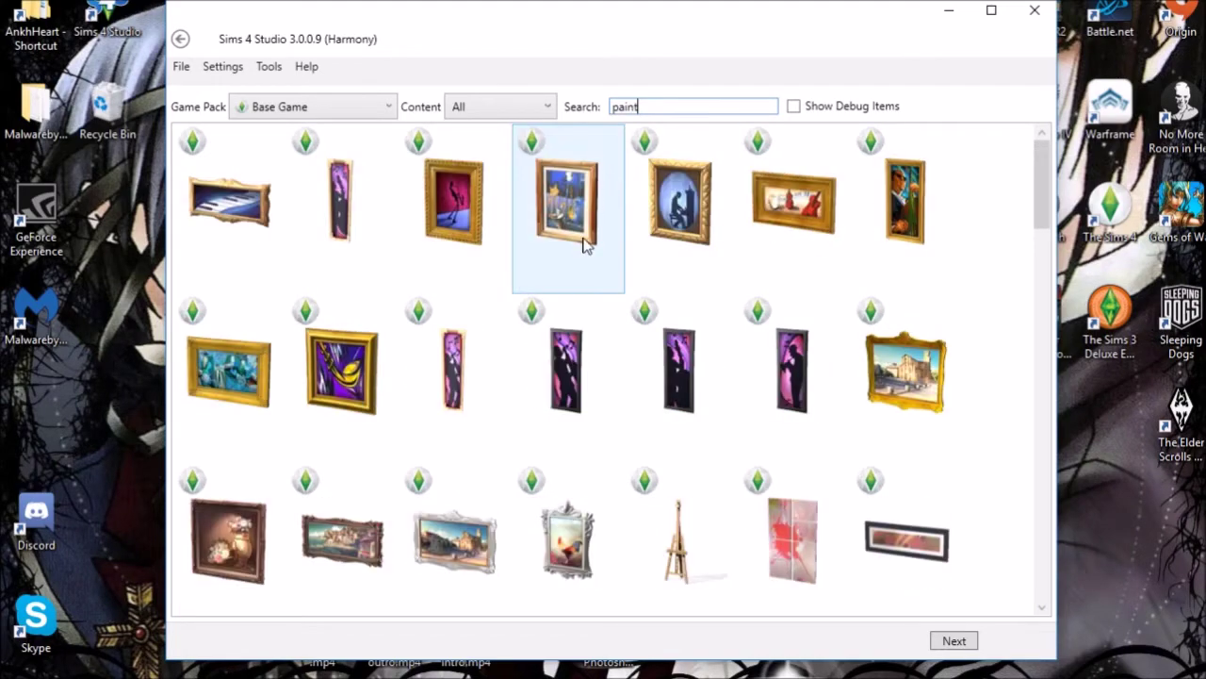
scroll(575, 273, down, 10)
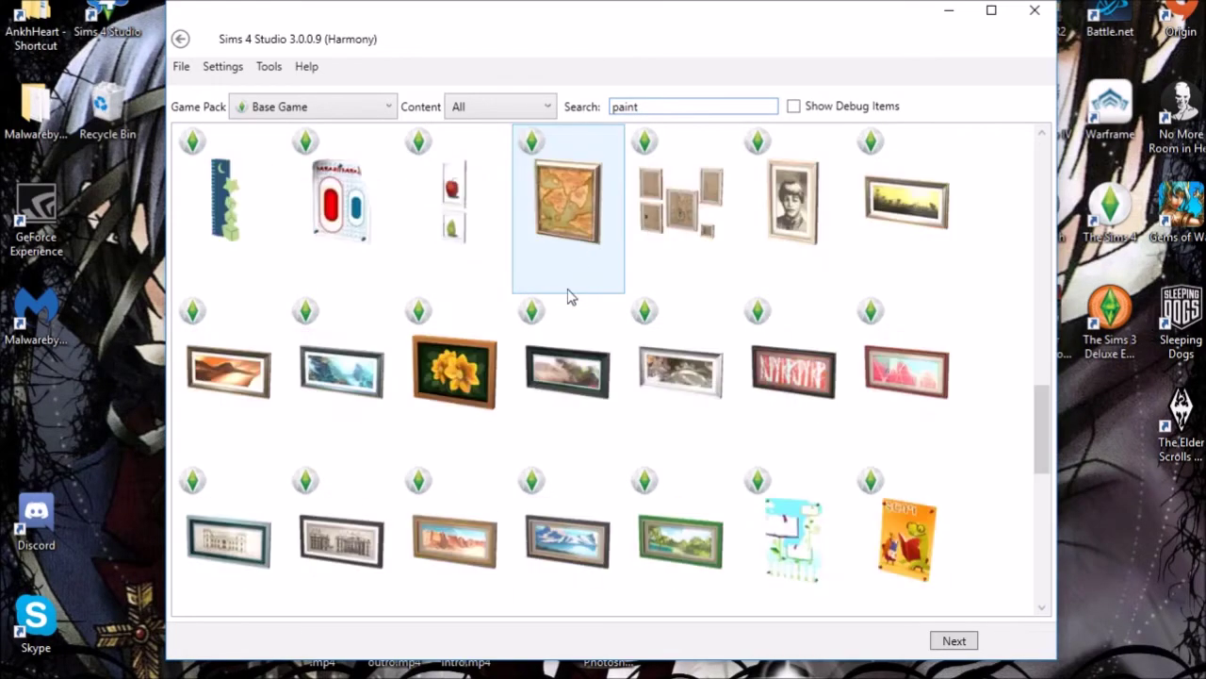
scroll(754, 368, down, 3)
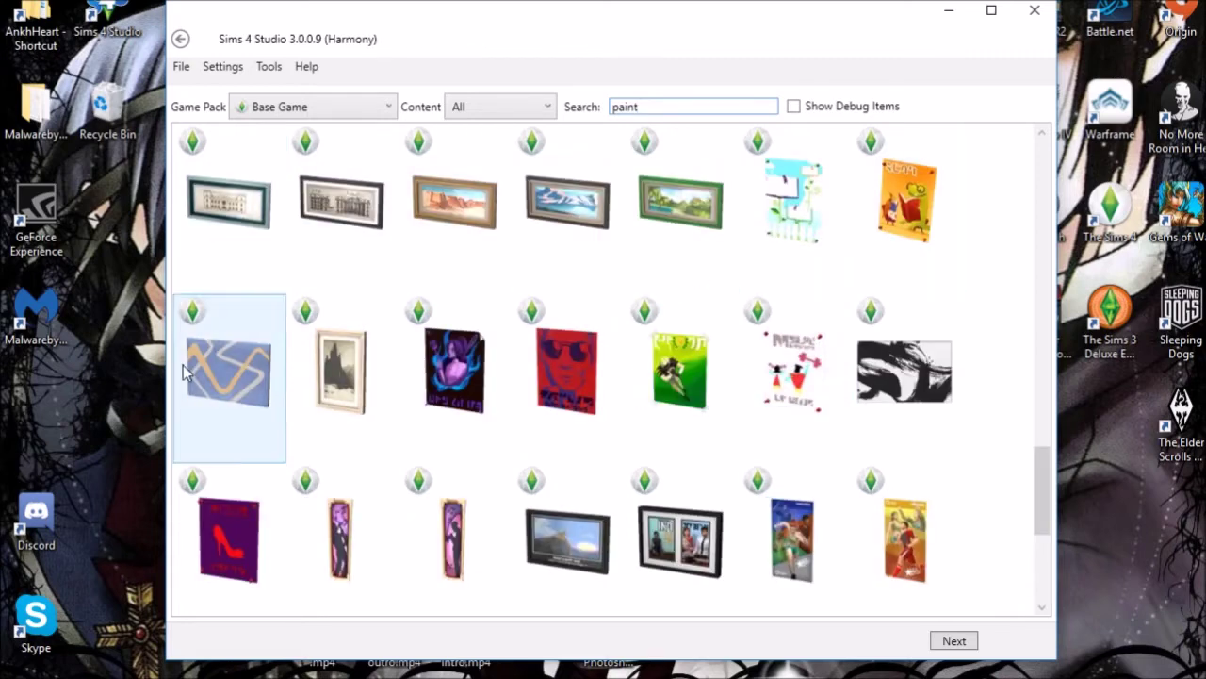
click(216, 423)
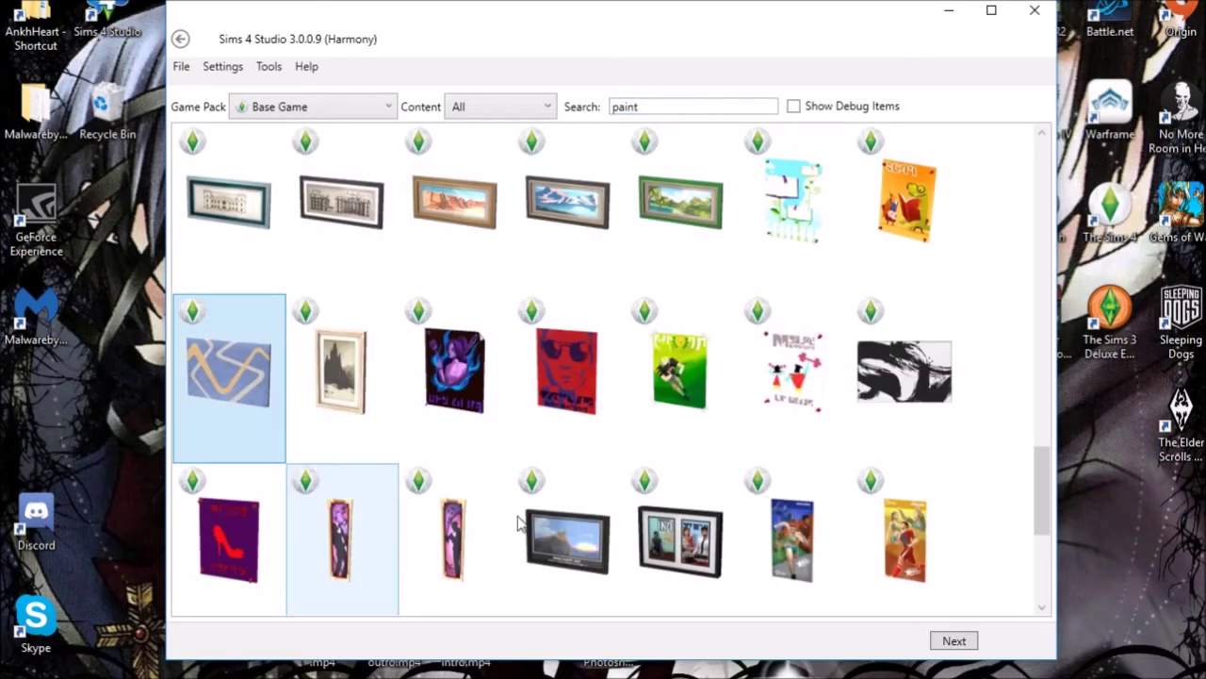
click(954, 640)
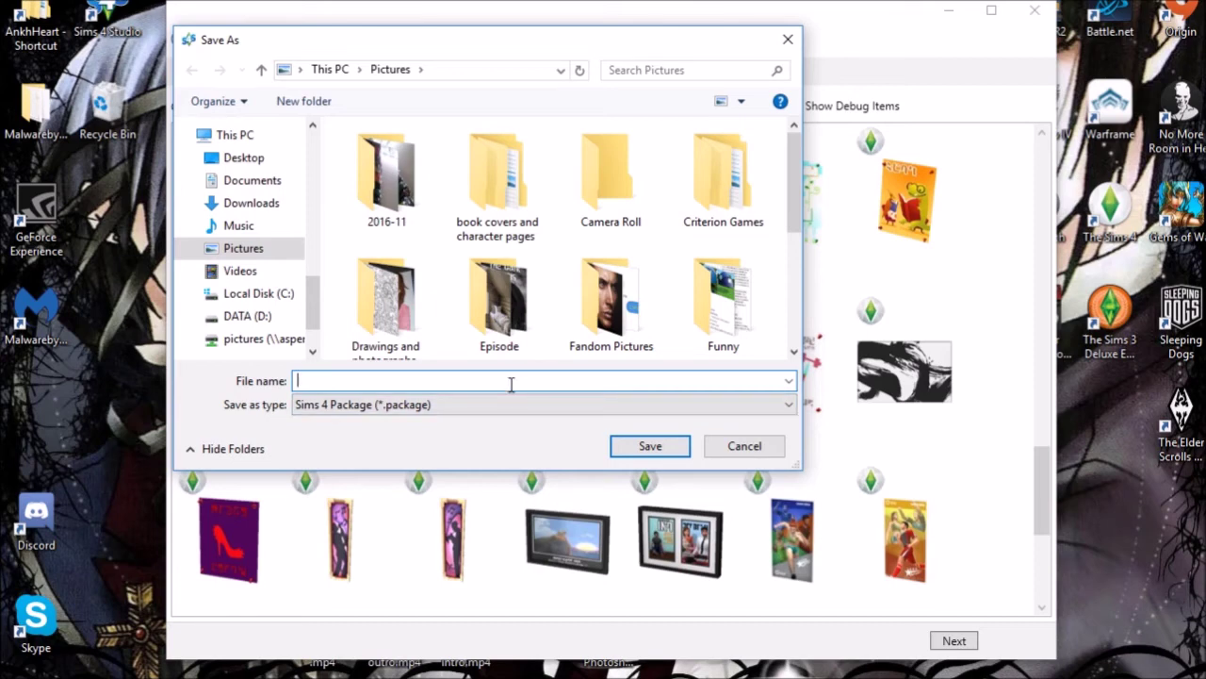
Save the recolor as 'Landscape' with the Sims 4 Package file type.
text(Landscape)
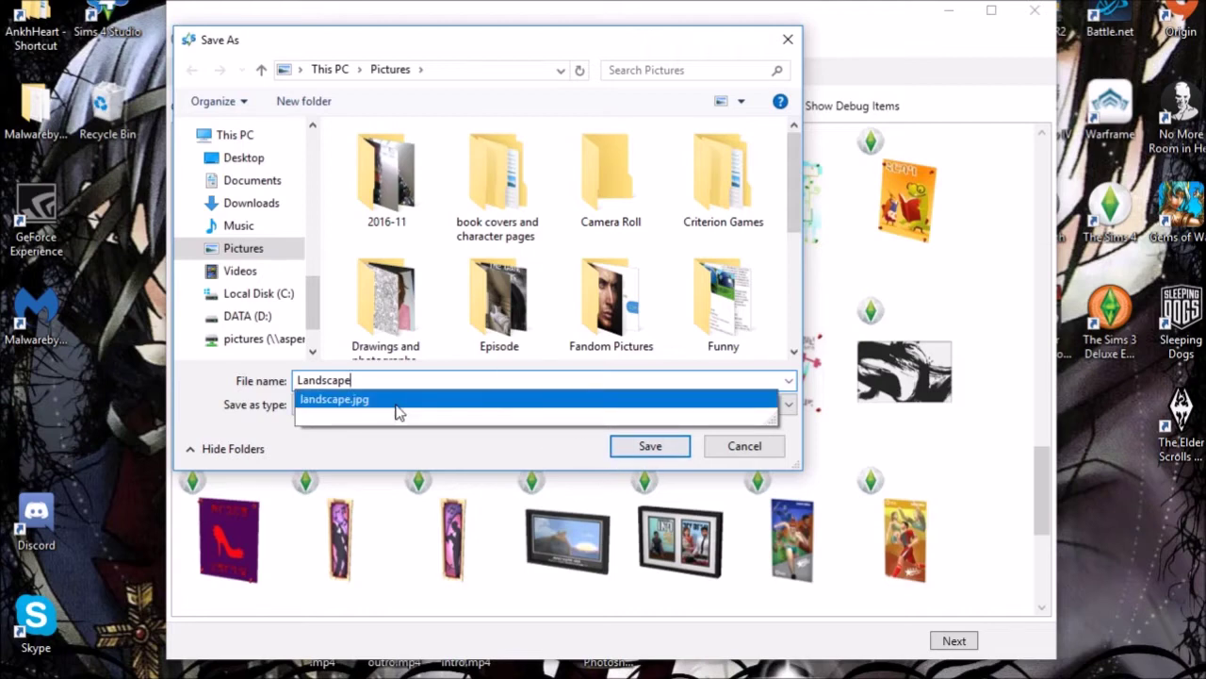
click(259, 424)
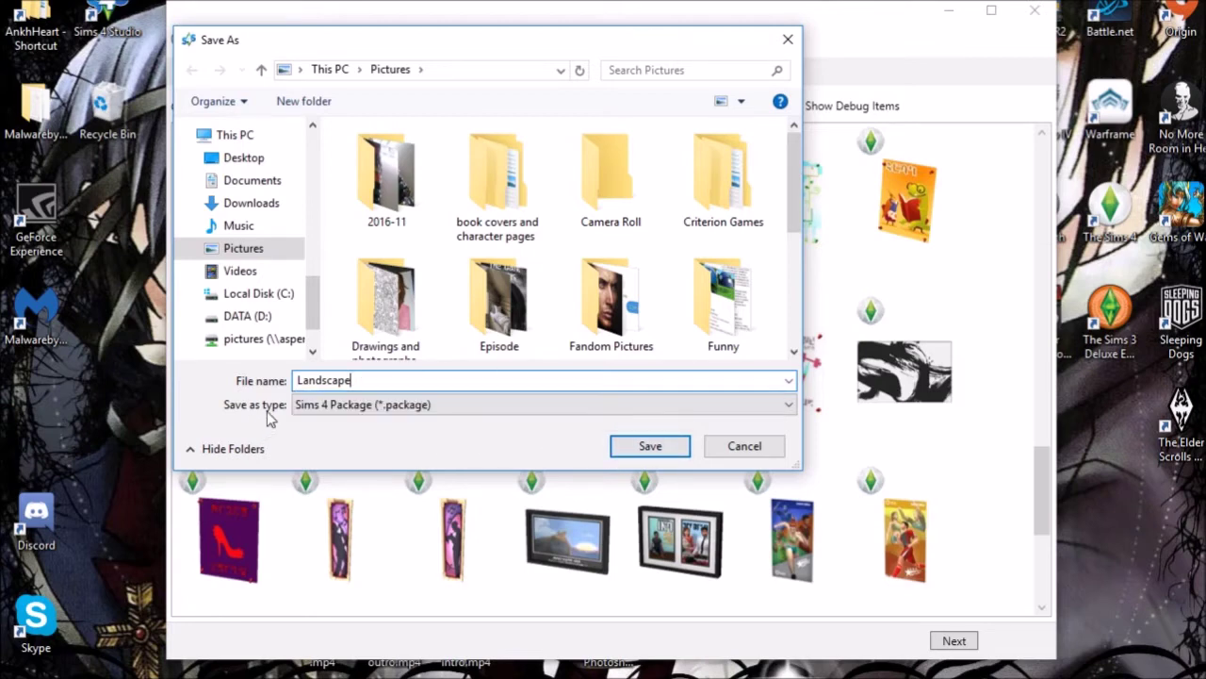
click(443, 406)
click(445, 403)
click(651, 447)
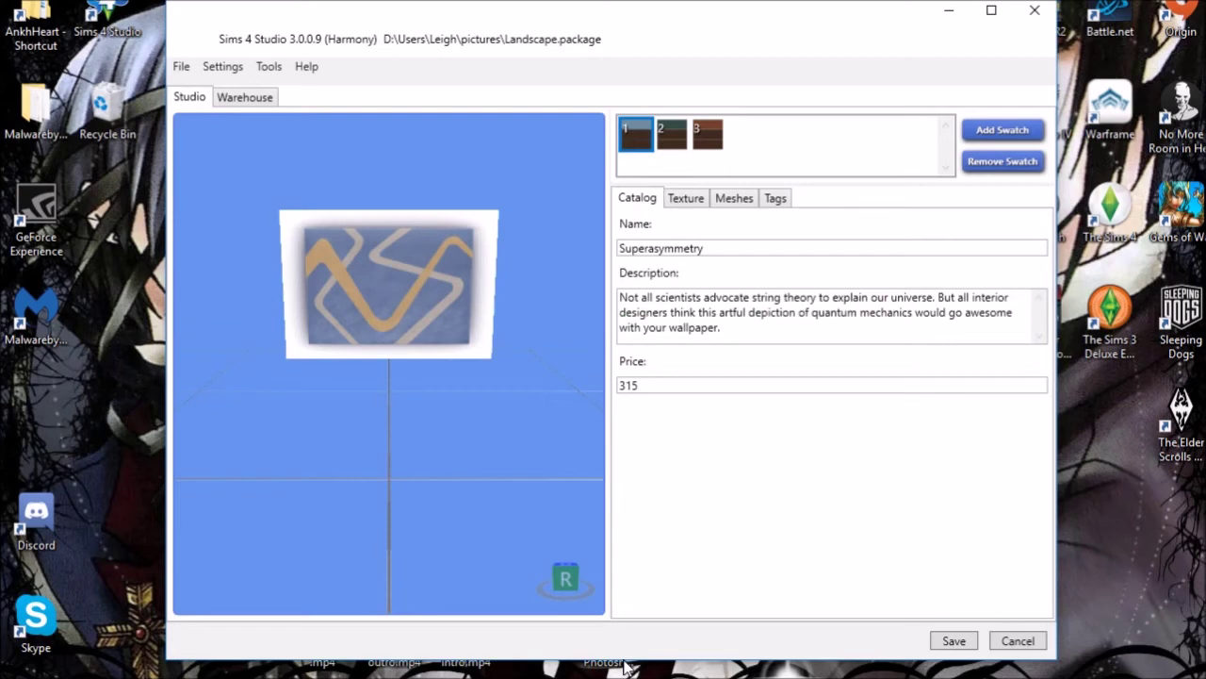
Clear the old description, price 315, and name Superasymmetry from the Catalog fields.
drag(740, 332, 546, 280)
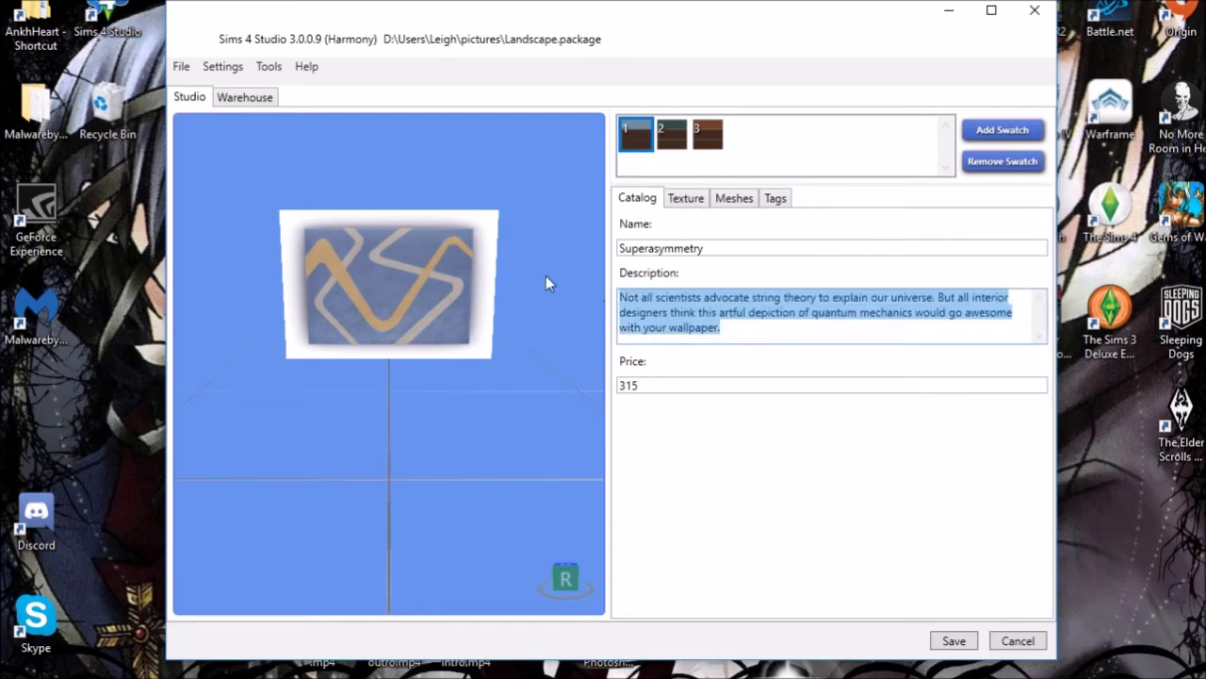
key(BackSpace)
drag(678, 385, 603, 403)
key(BackSpace)
drag(724, 248, 585, 281)
key(BackSpace)
Enter name 'lanscape', description 'landscape', and price 10.
text(lanscape)
click(686, 297)
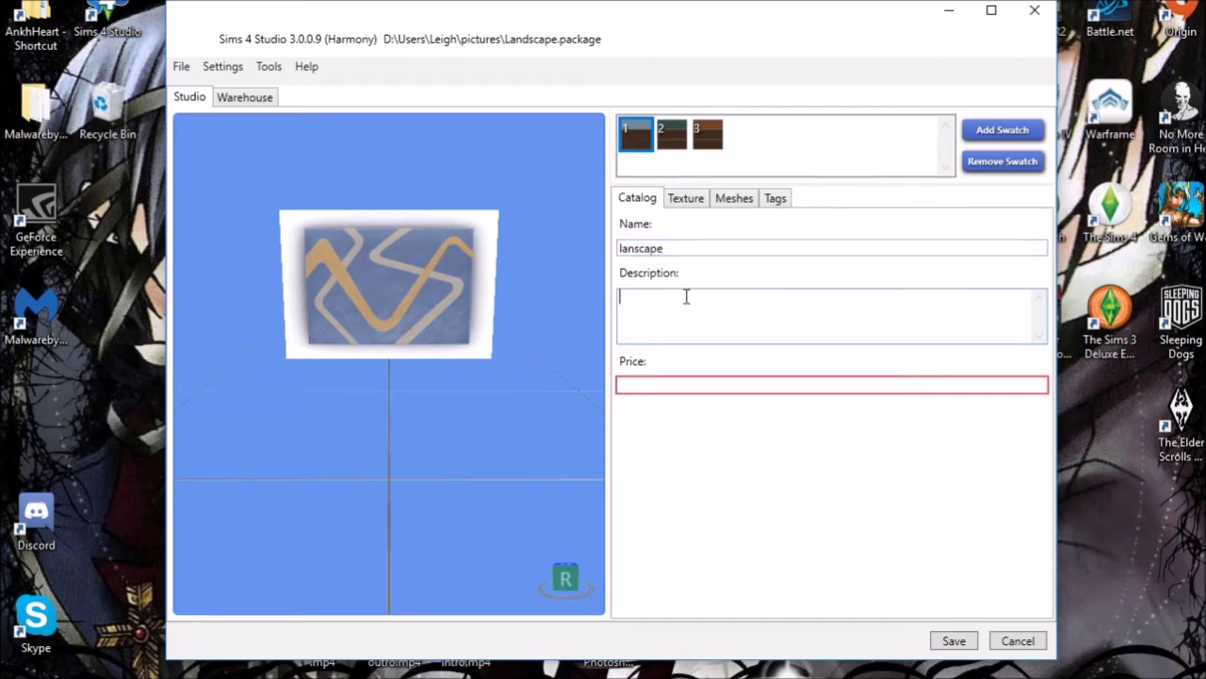
text(landscape)
click(672, 384)
text(11)
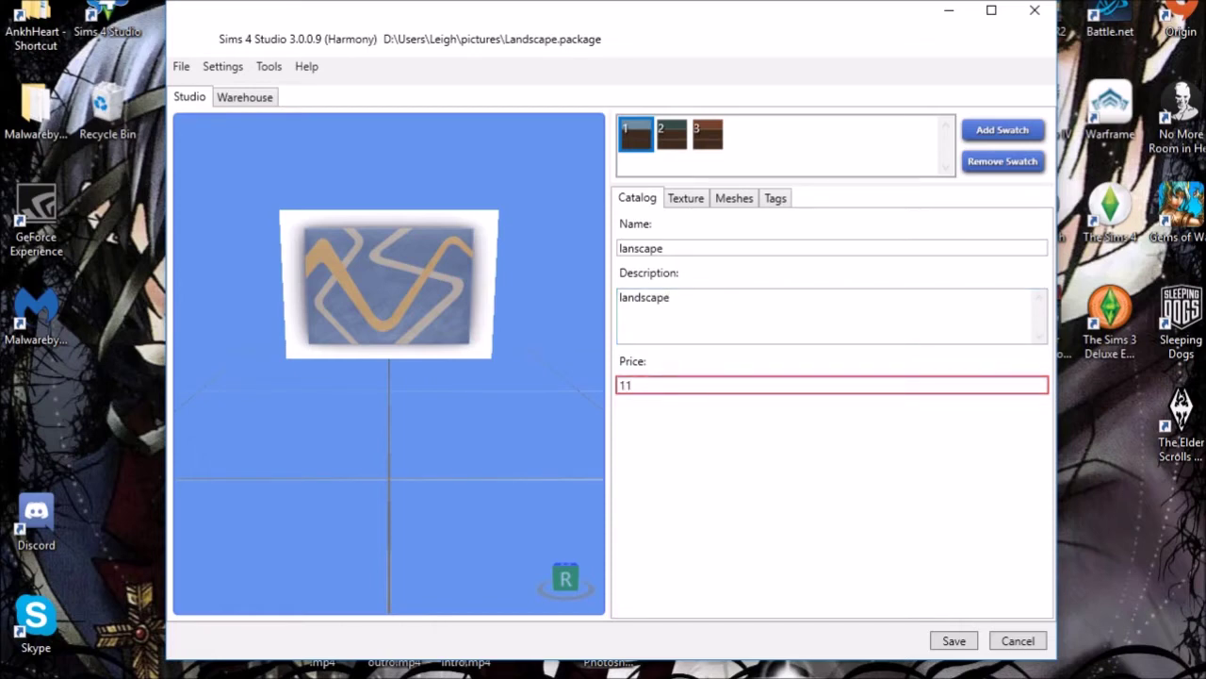
key(BackSpace)
text(0)
On the Texture tab, remove swatches 3 and 2 and export the remaining texture.
click(688, 201)
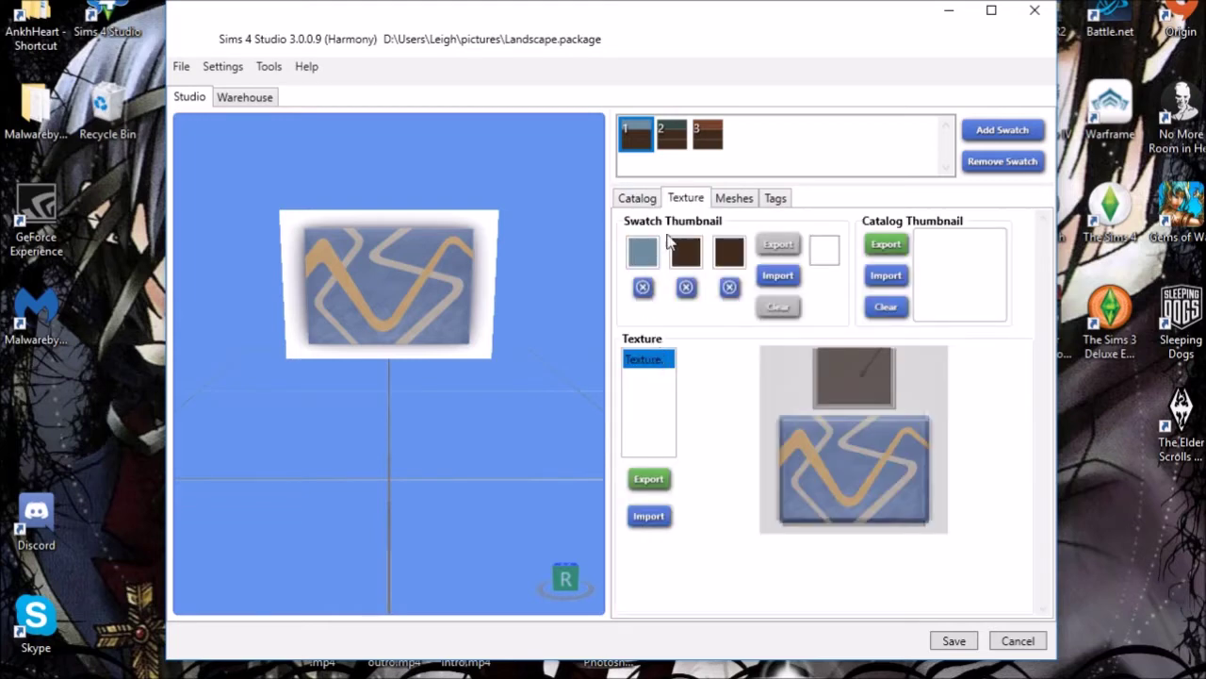
click(685, 144)
click(1022, 167)
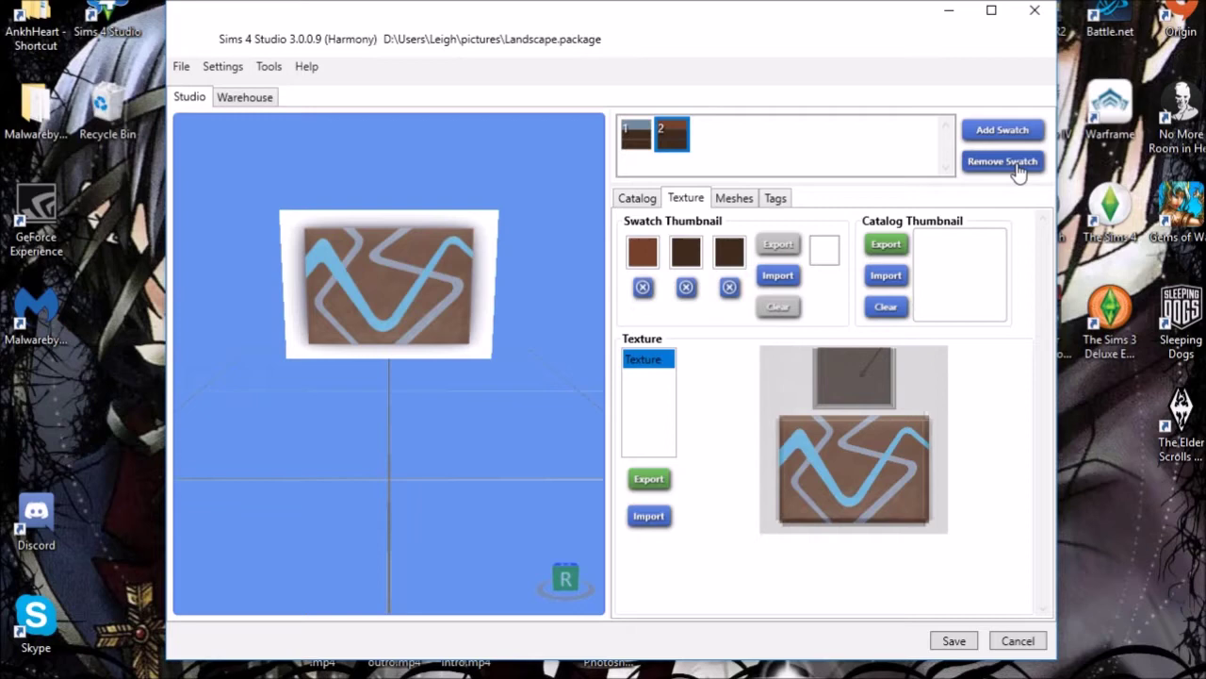
click(1022, 167)
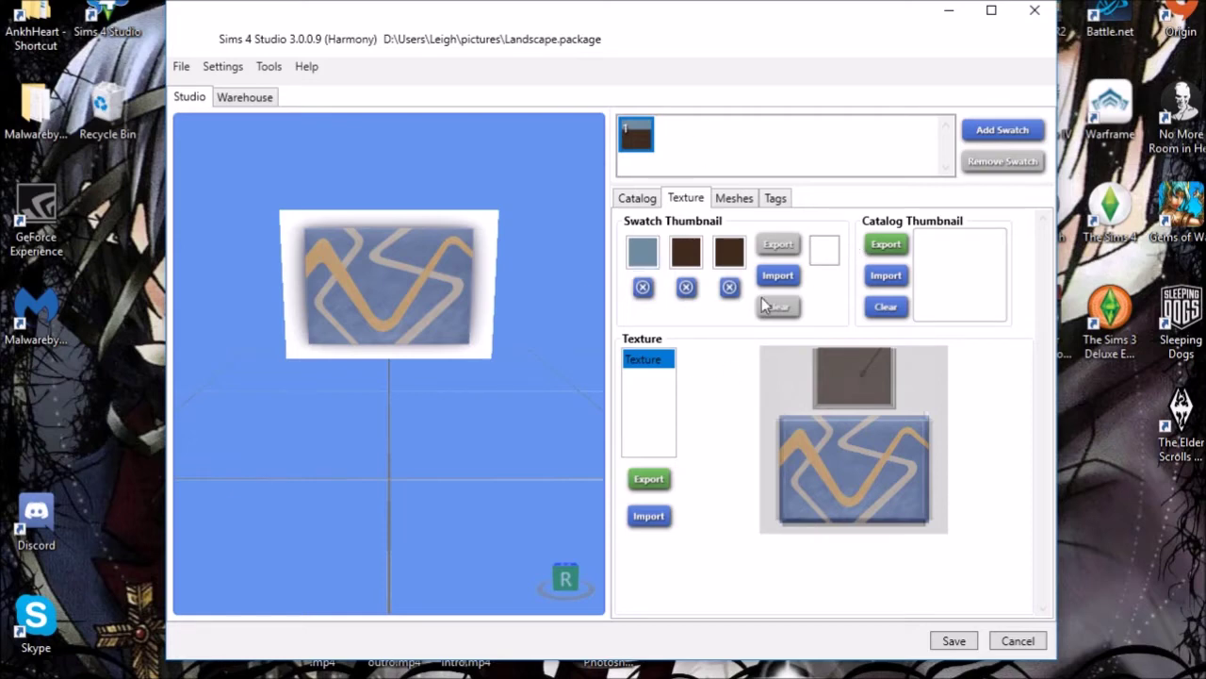
click(646, 482)
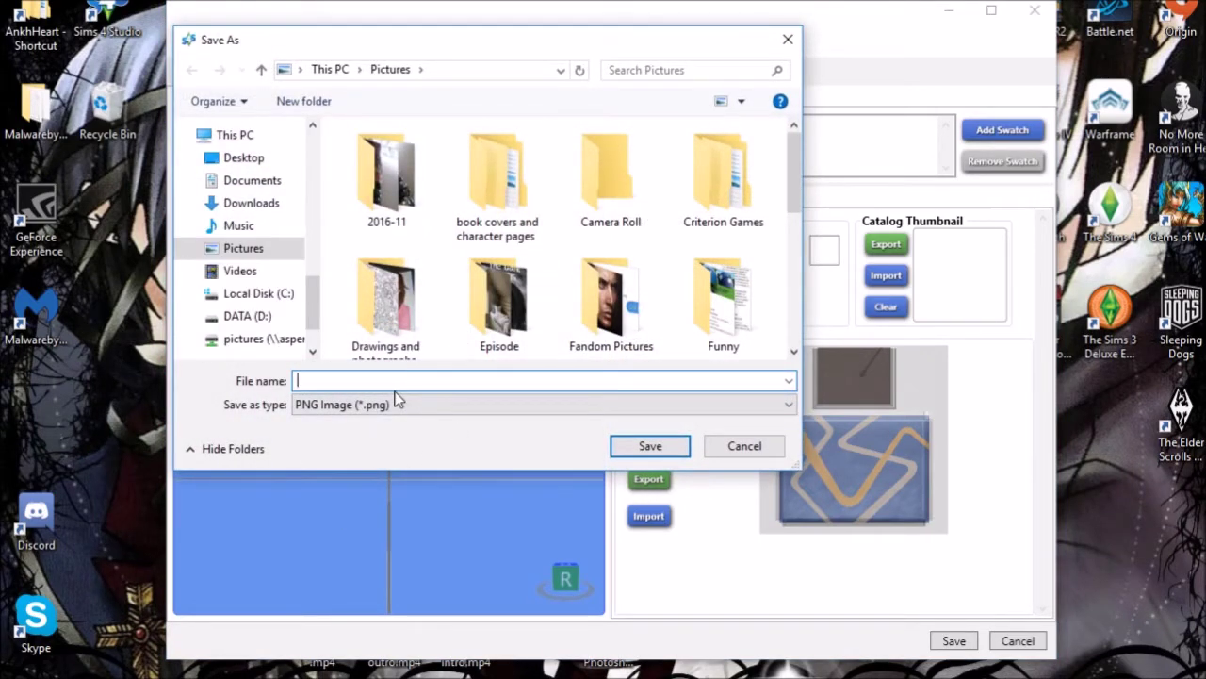
Save the texture as 'landdcape' in PNG Image format in Pictures.
text(land)
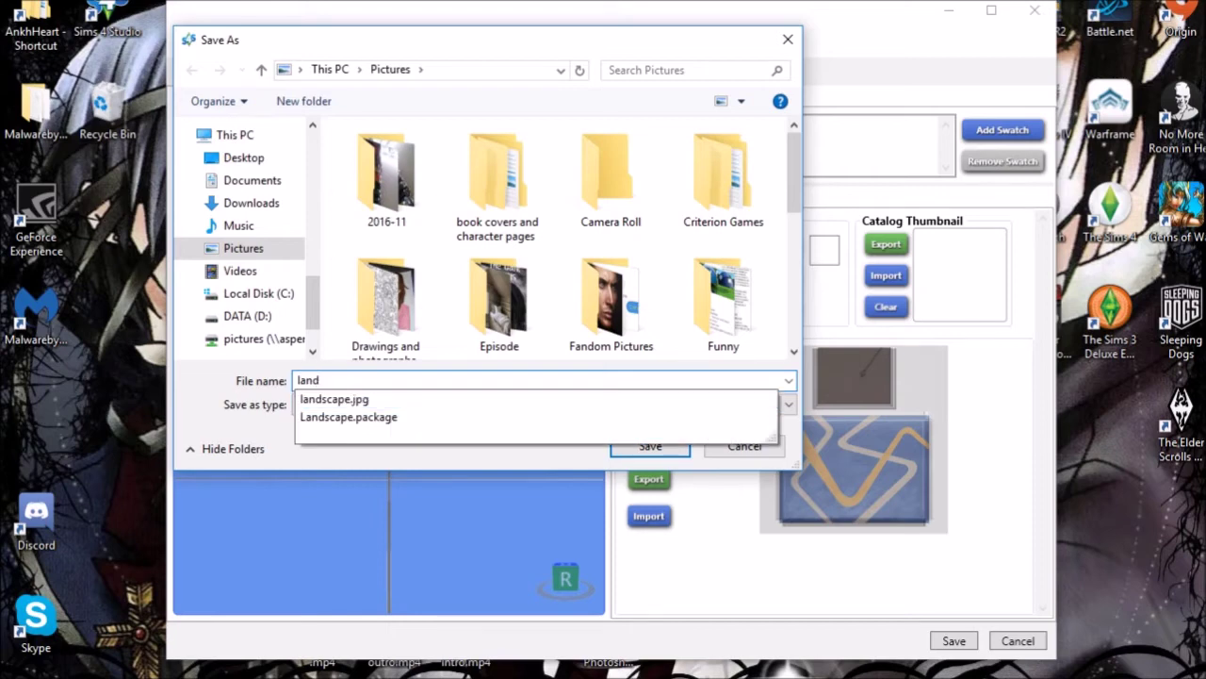
text(dcape)
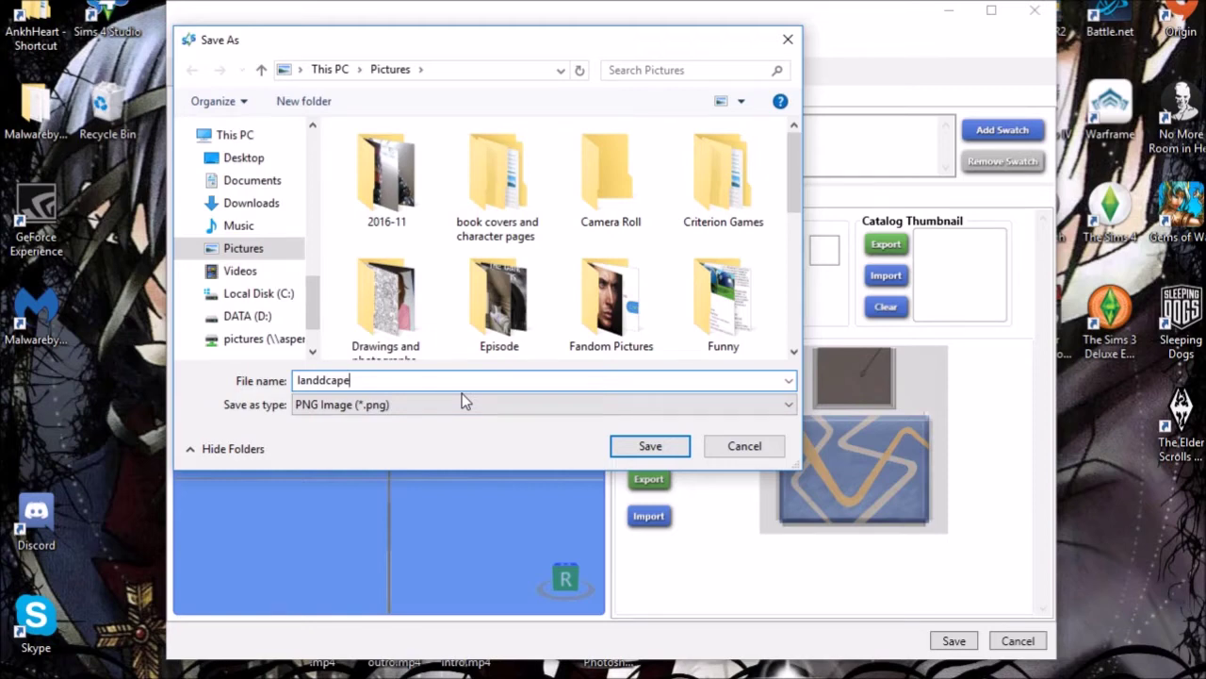
click(391, 406)
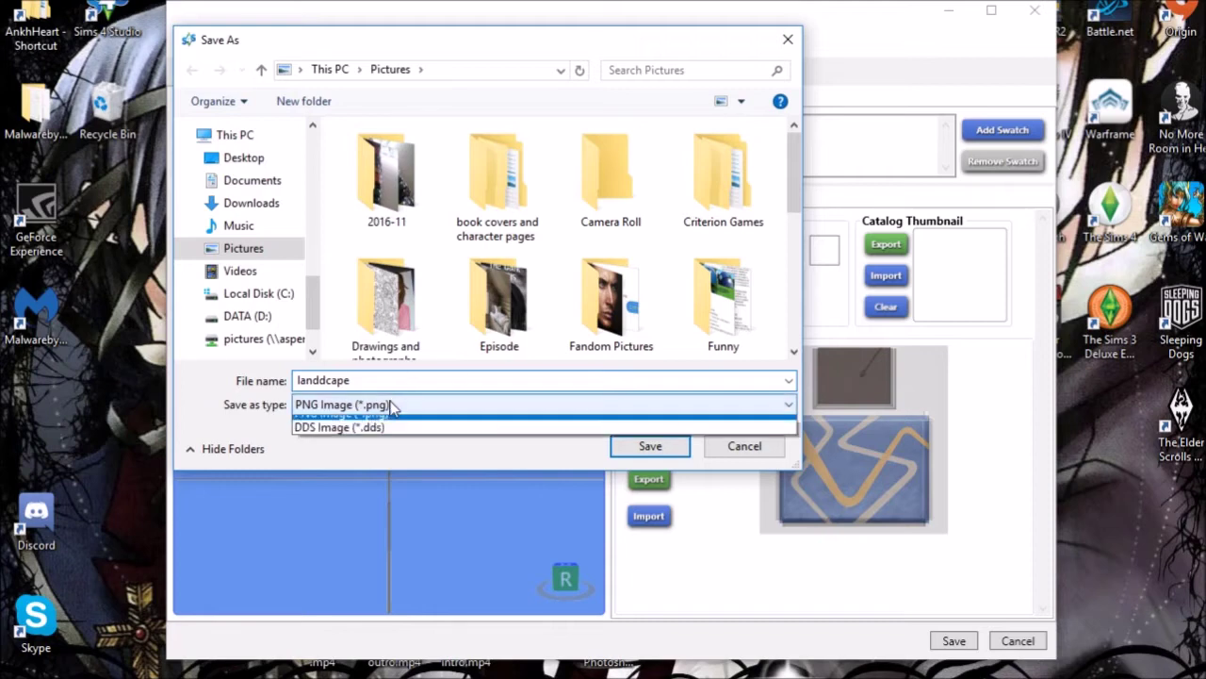
click(386, 411)
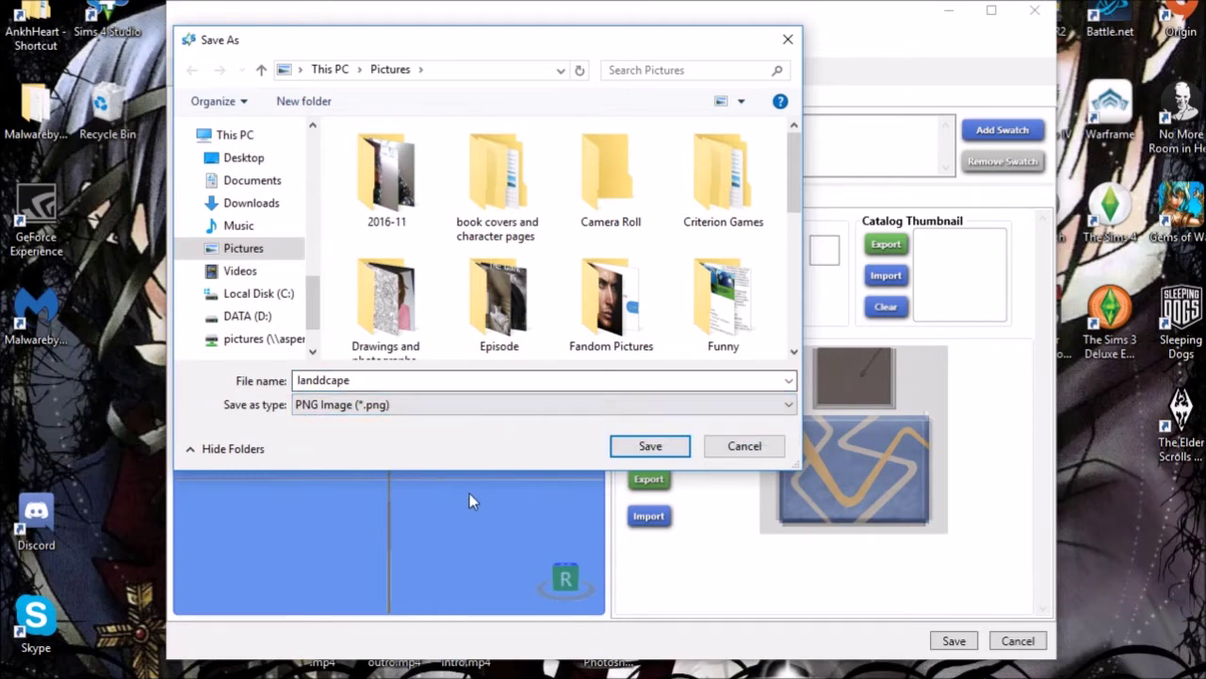
click(662, 446)
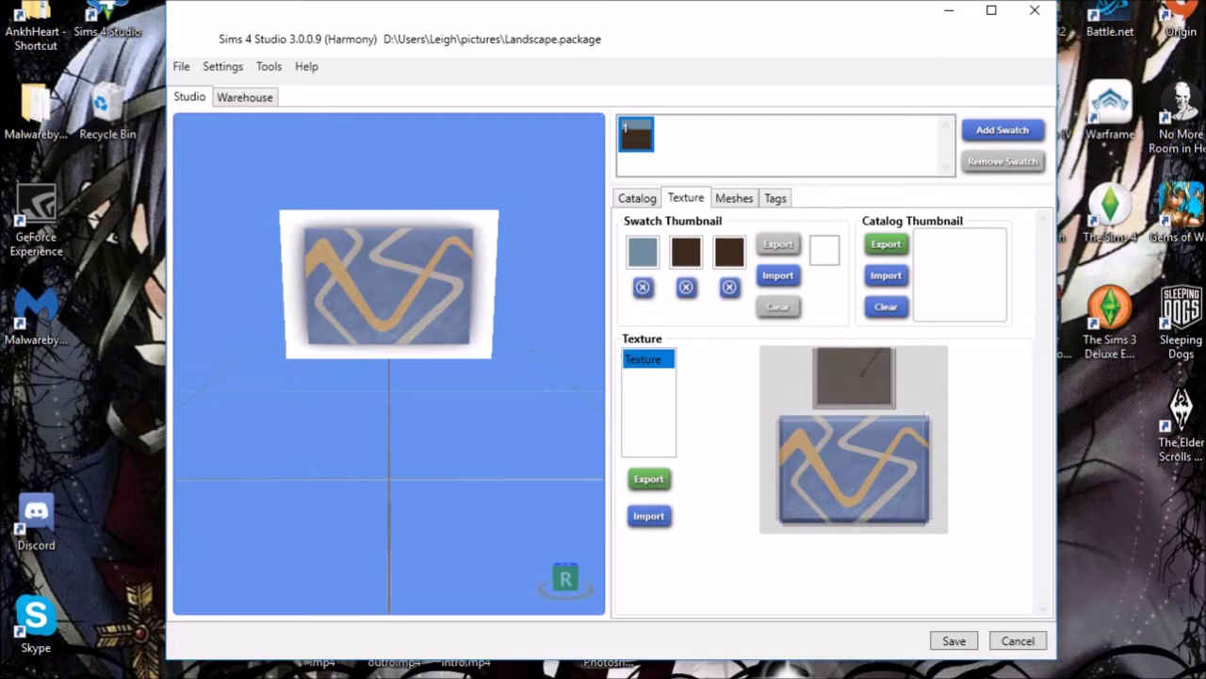
Save the Landscape package, dismiss the saved message, and minimize Sims 4 Studio.
mouse_move(80, 149)
click(954, 640)
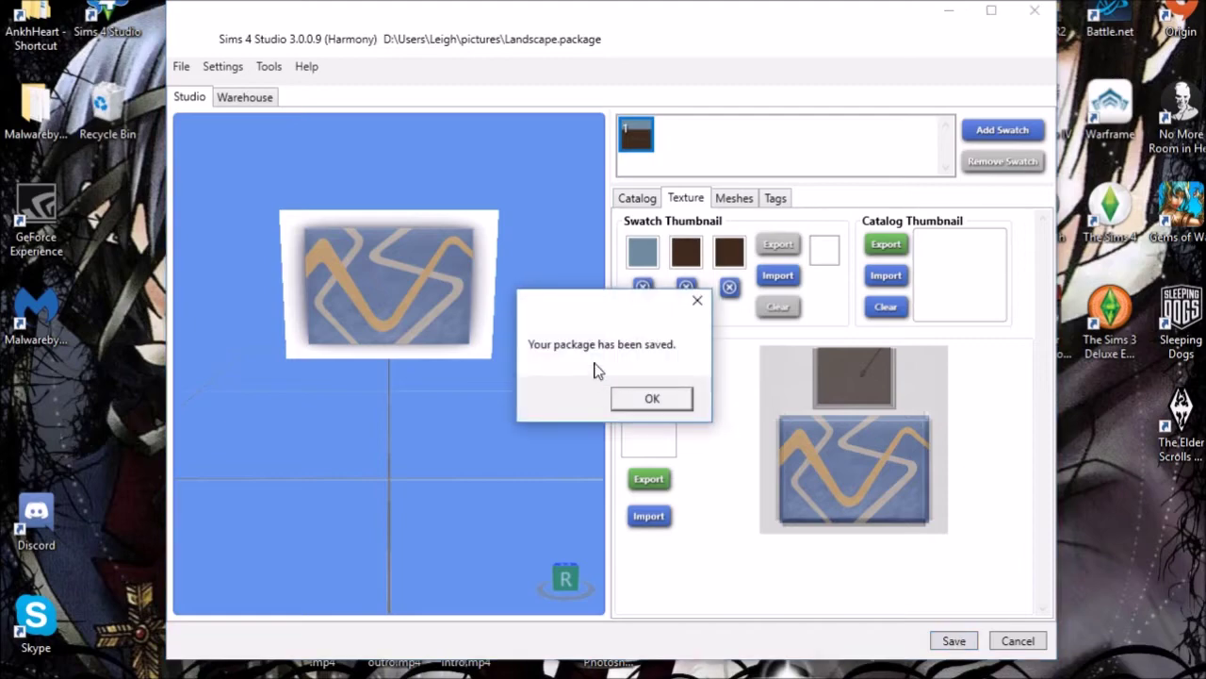
click(634, 399)
click(947, 13)
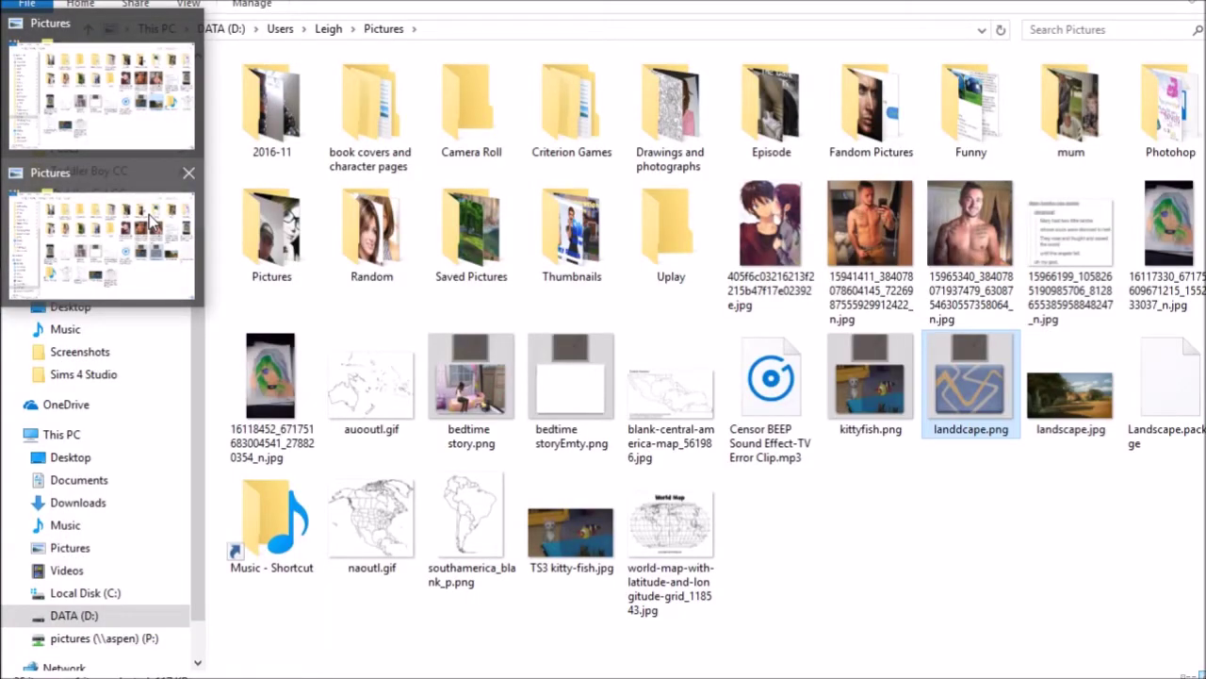
Drag landdcape.png from the Pictures folder into Photoshop and maximize its document.
click(150, 222)
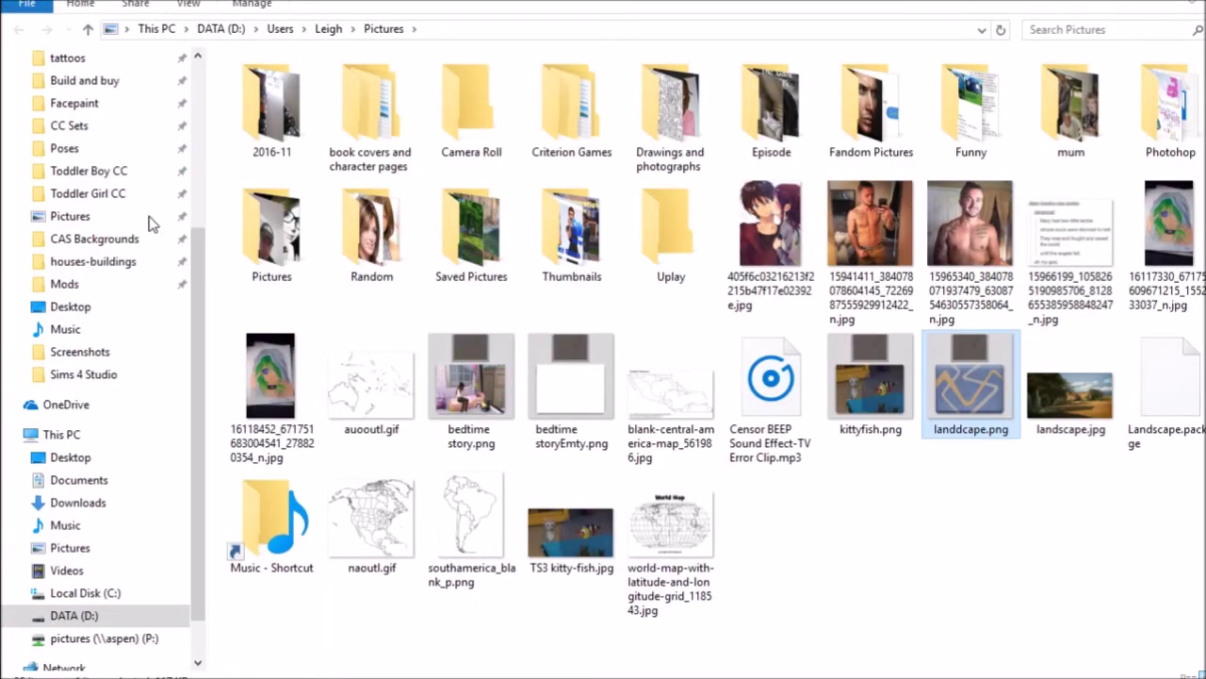
drag(603, 3, 441, 285)
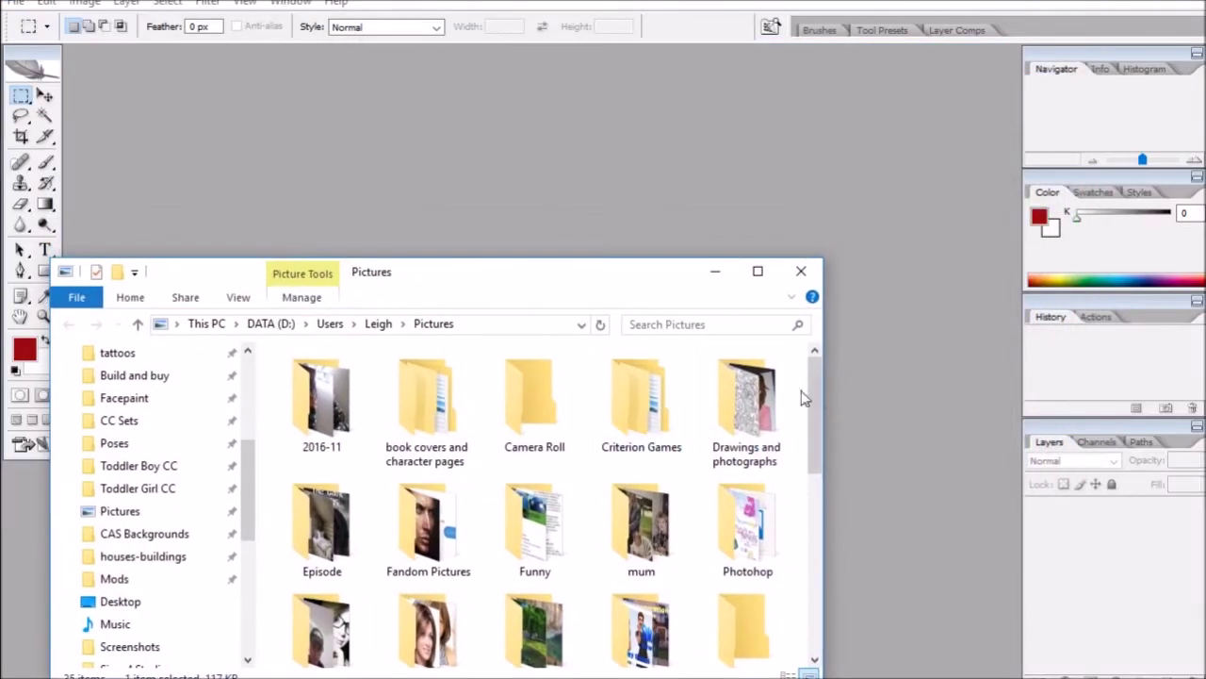
drag(811, 399, 754, 631)
drag(520, 458, 462, 198)
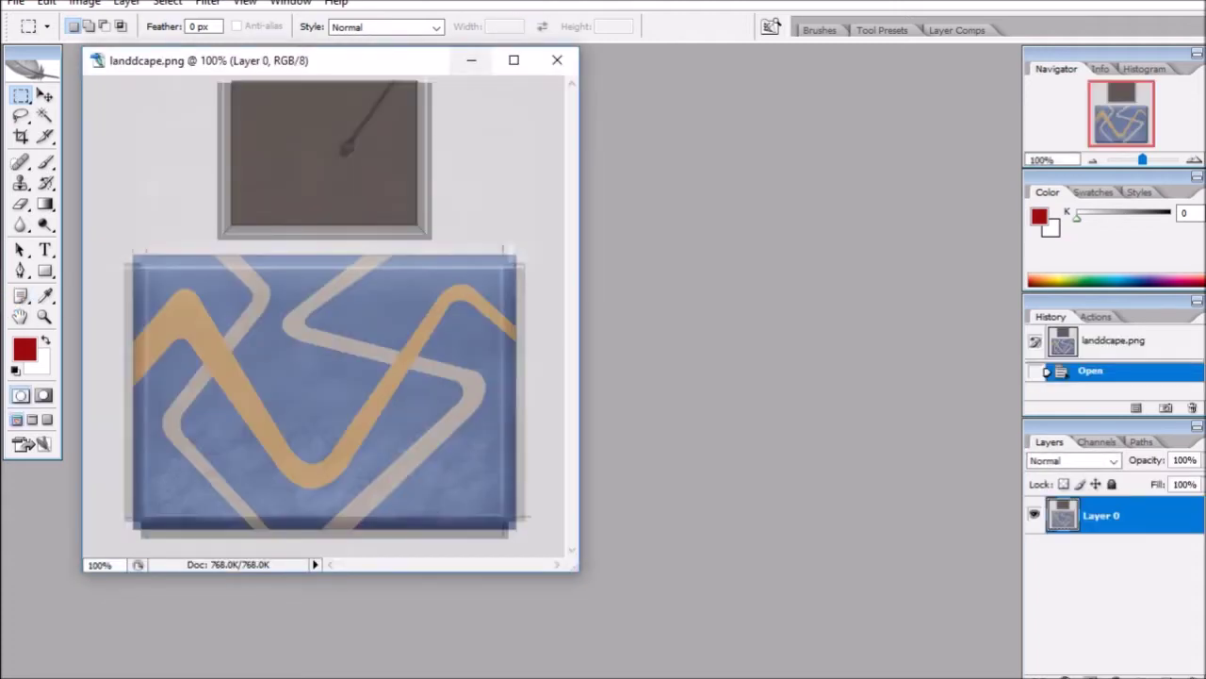
double_click(540, 59)
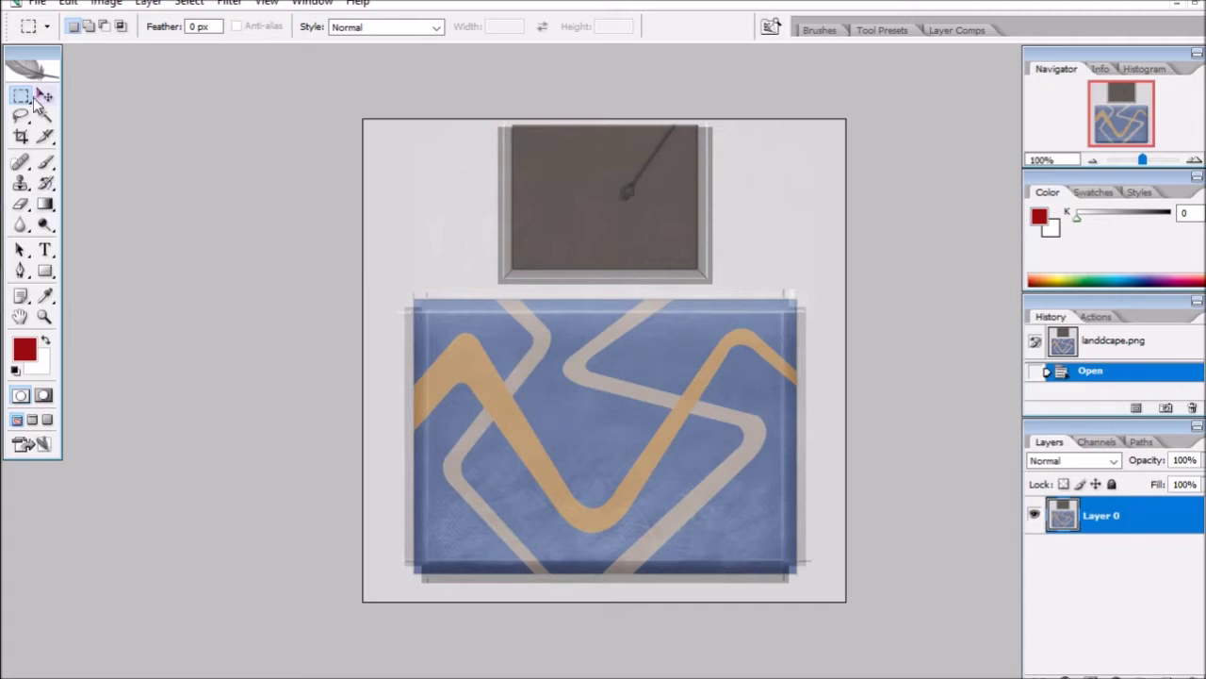
Delete the blue picture area inside the frame to transparency, then deselect.
key(ctrl+plus)
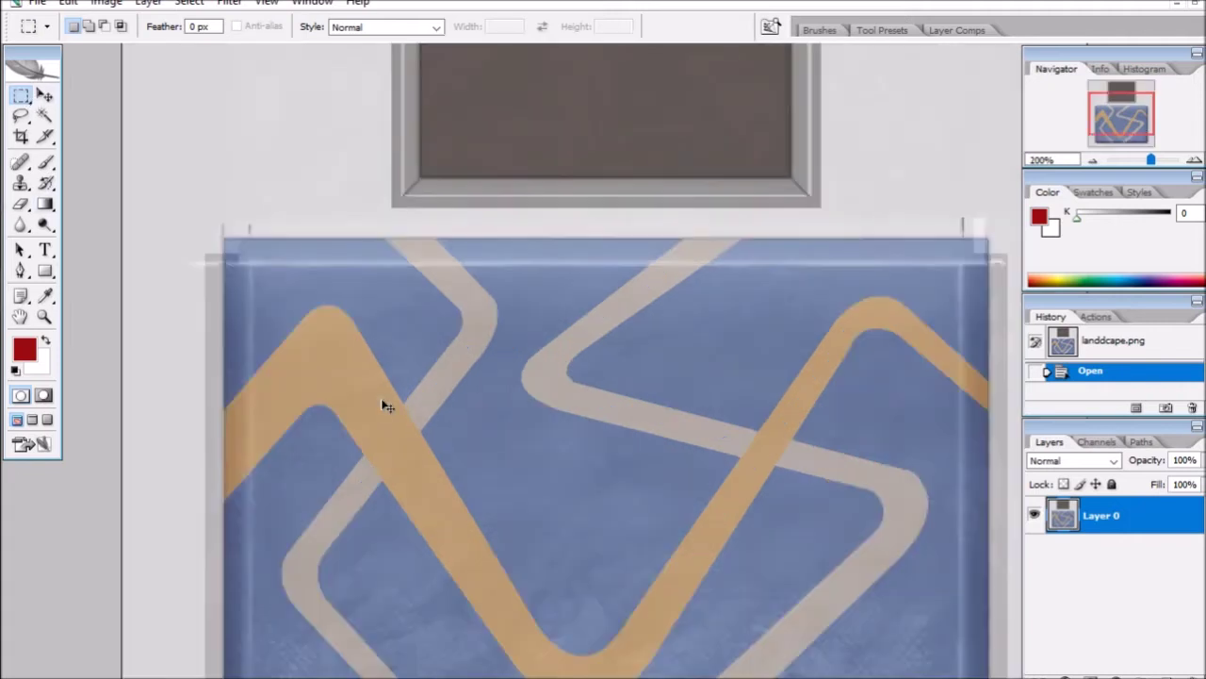
drag(480, 459, 990, 624)
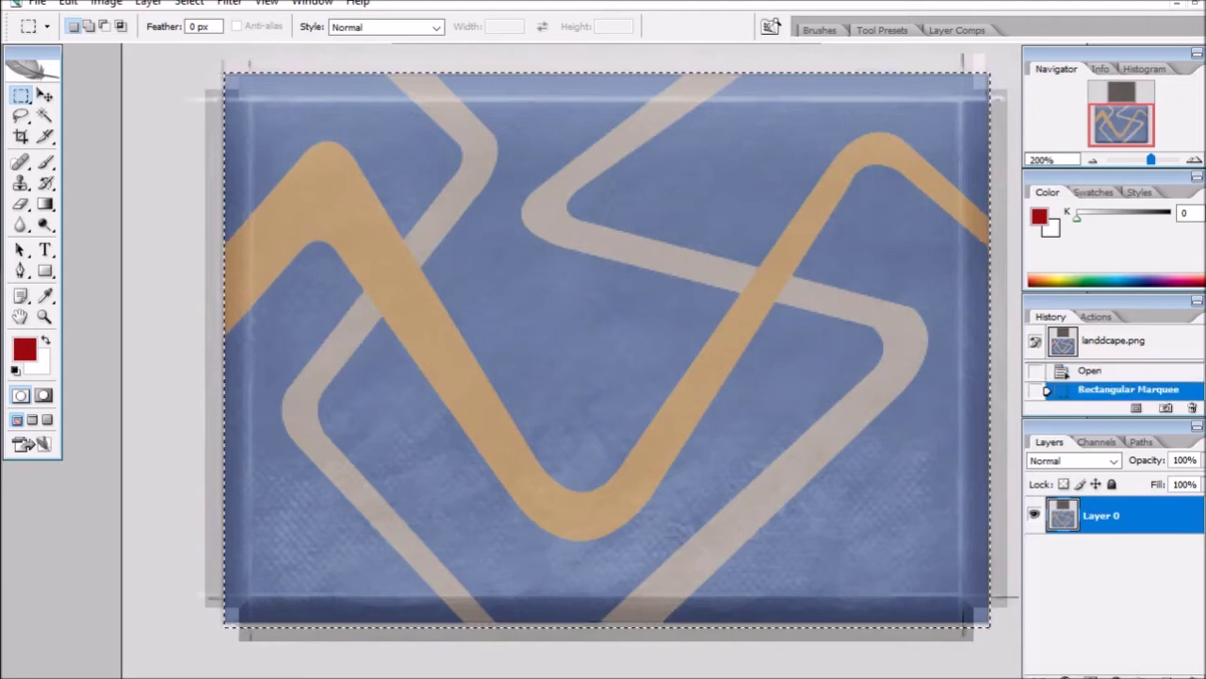
key(Delete)
key(ctrl+minus)
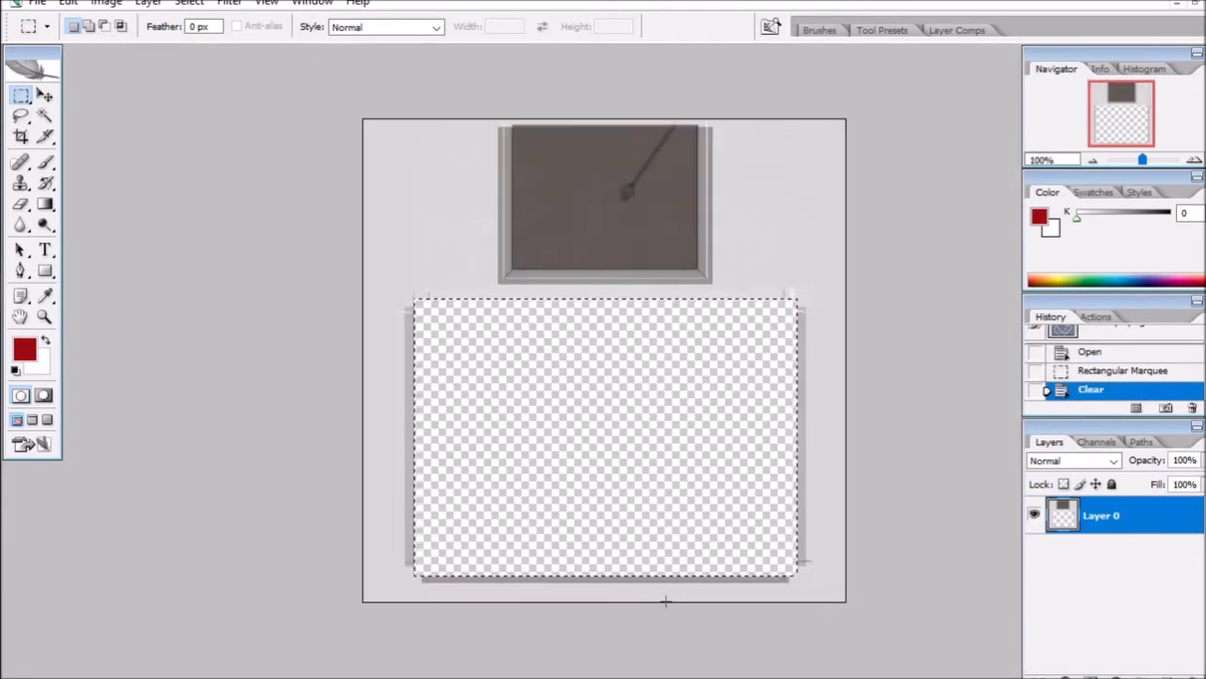
click(565, 514)
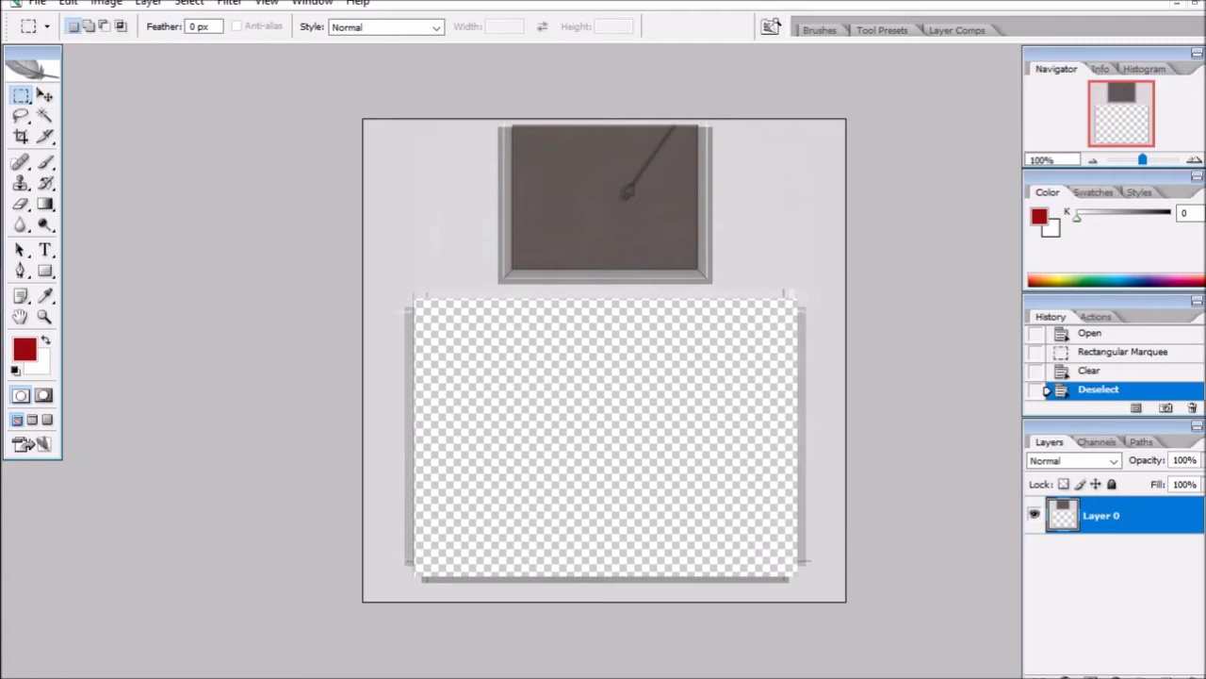
click(37, 3)
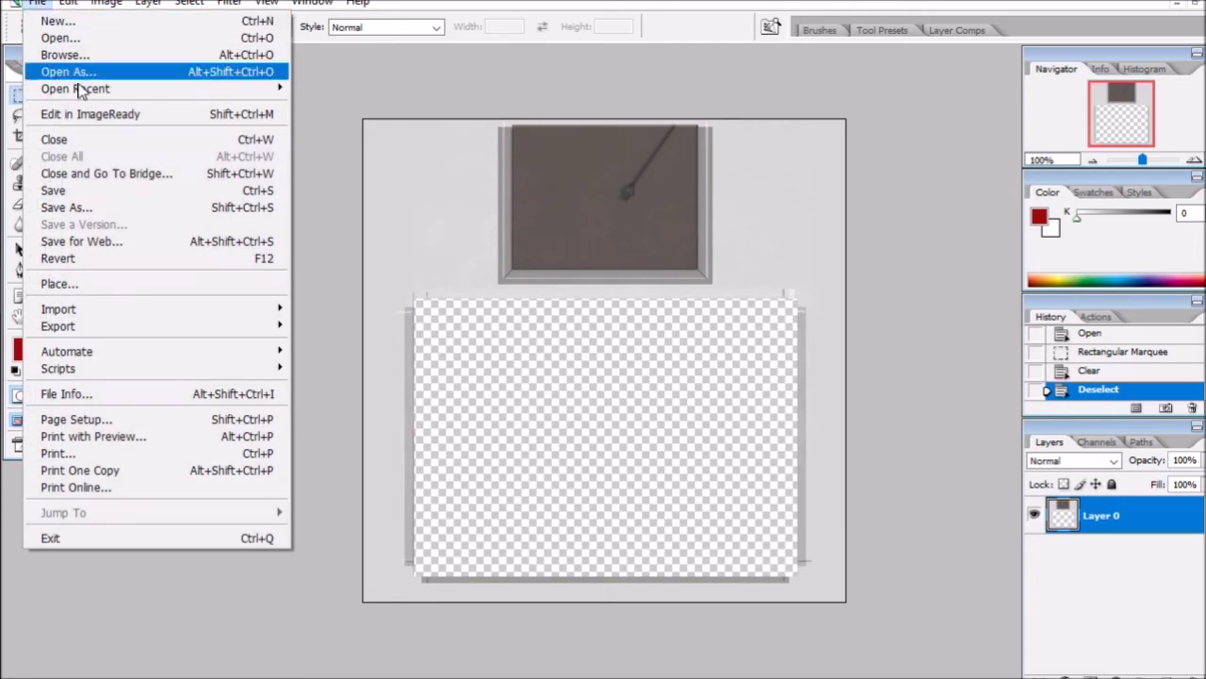
Save the emptied texture as landdcapeEmty.psd in Photoshop (*.PSD;*.PDD) format with maximum compatibility.
click(104, 208)
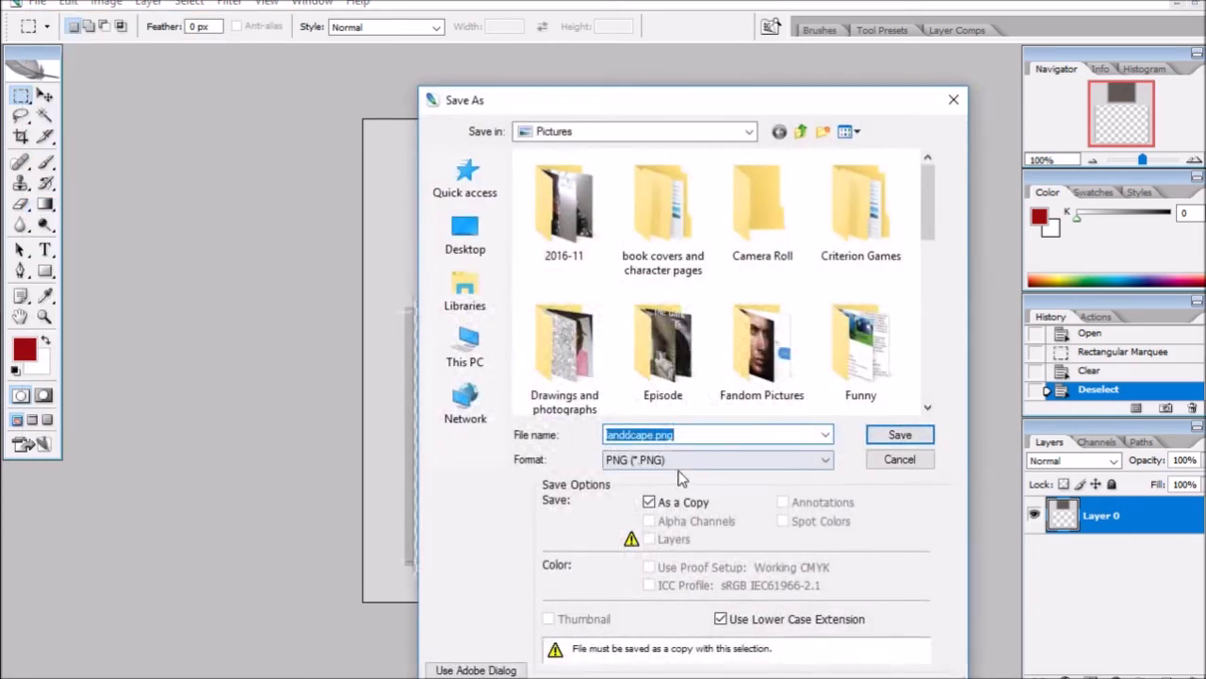
click(657, 435)
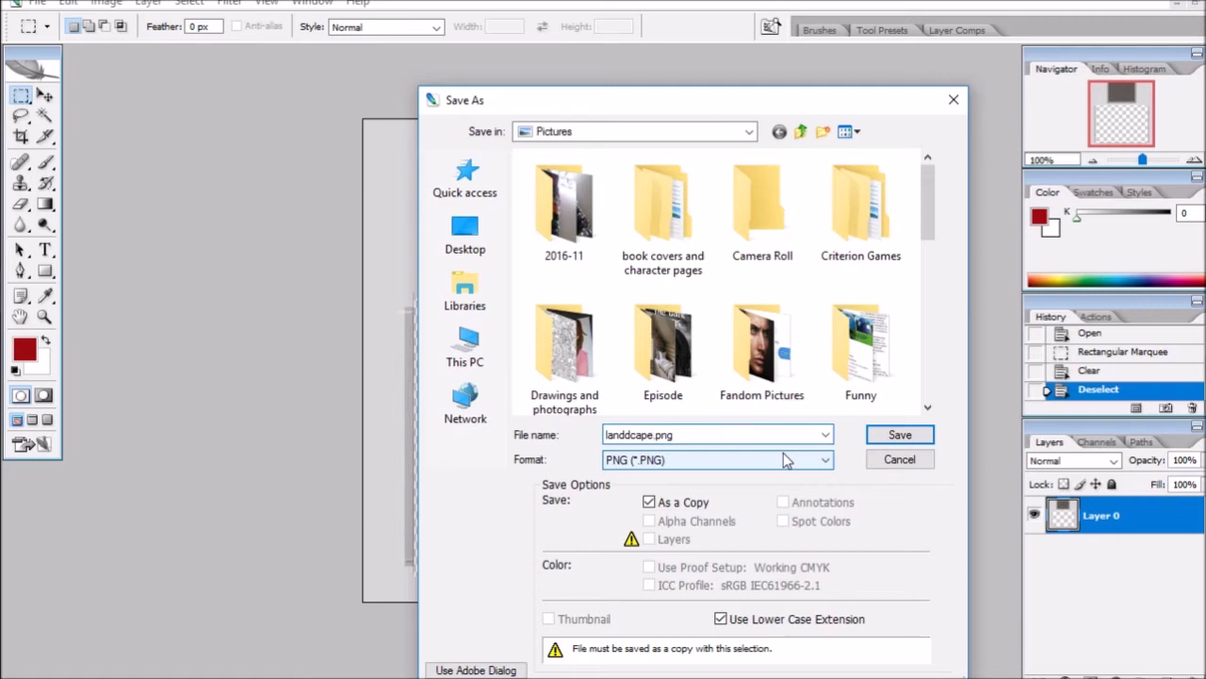
text(Emty)
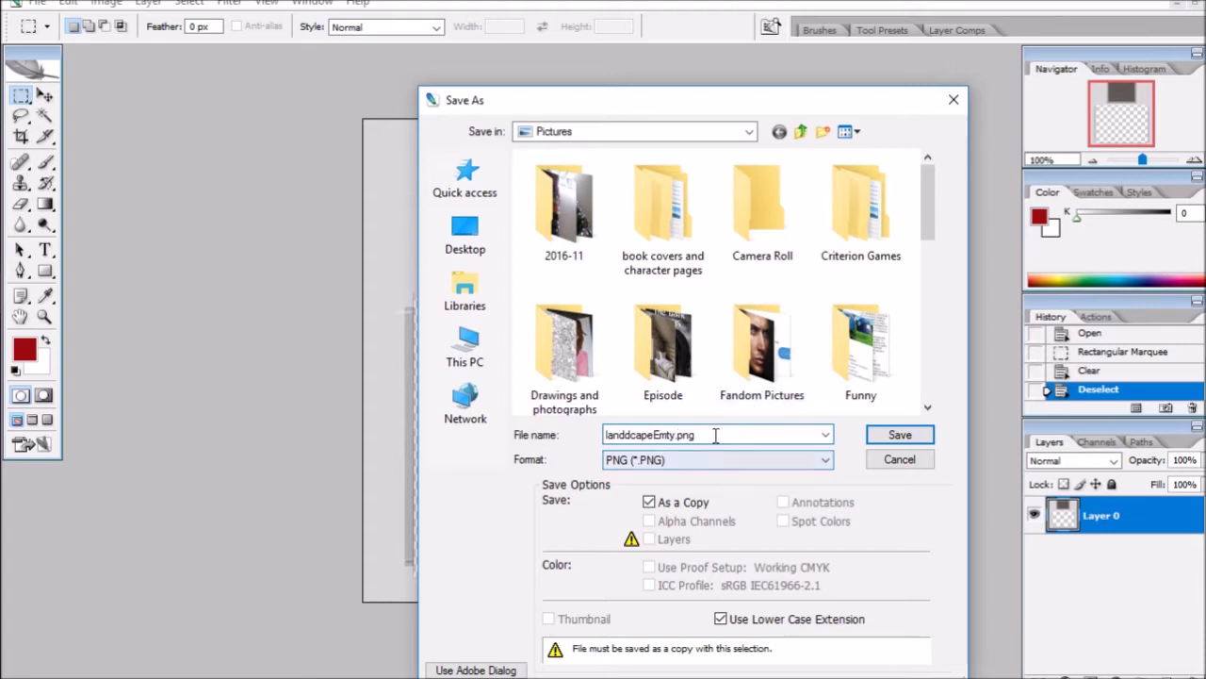
click(717, 468)
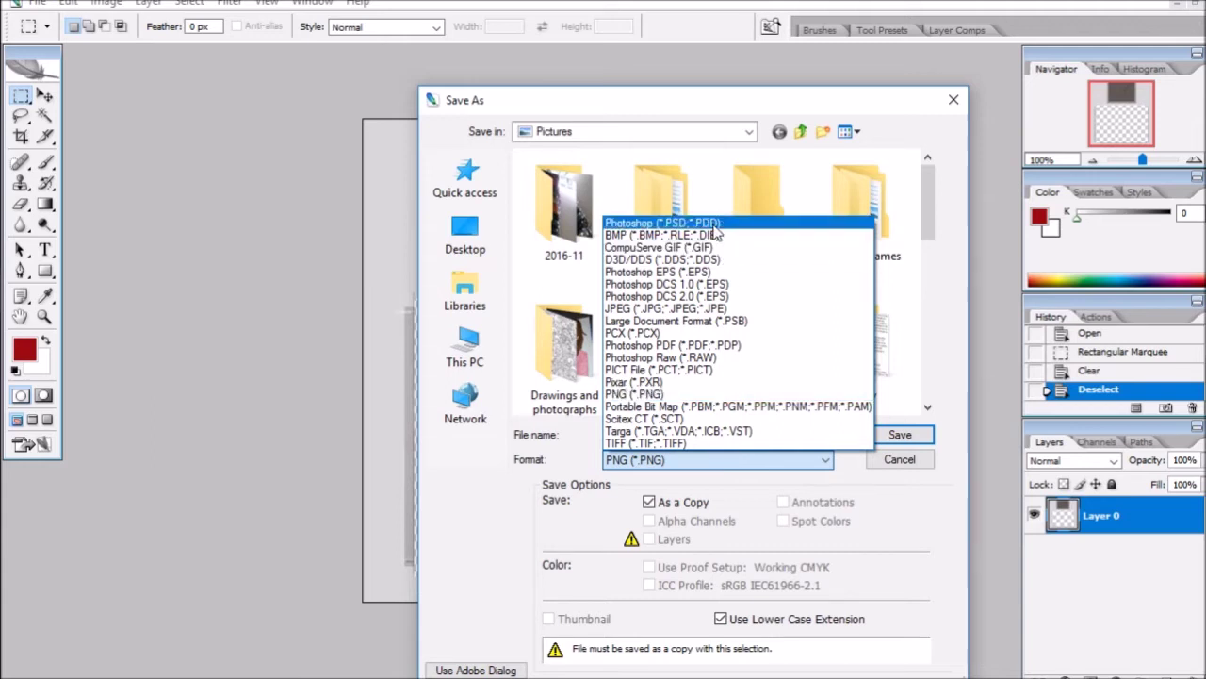
click(714, 225)
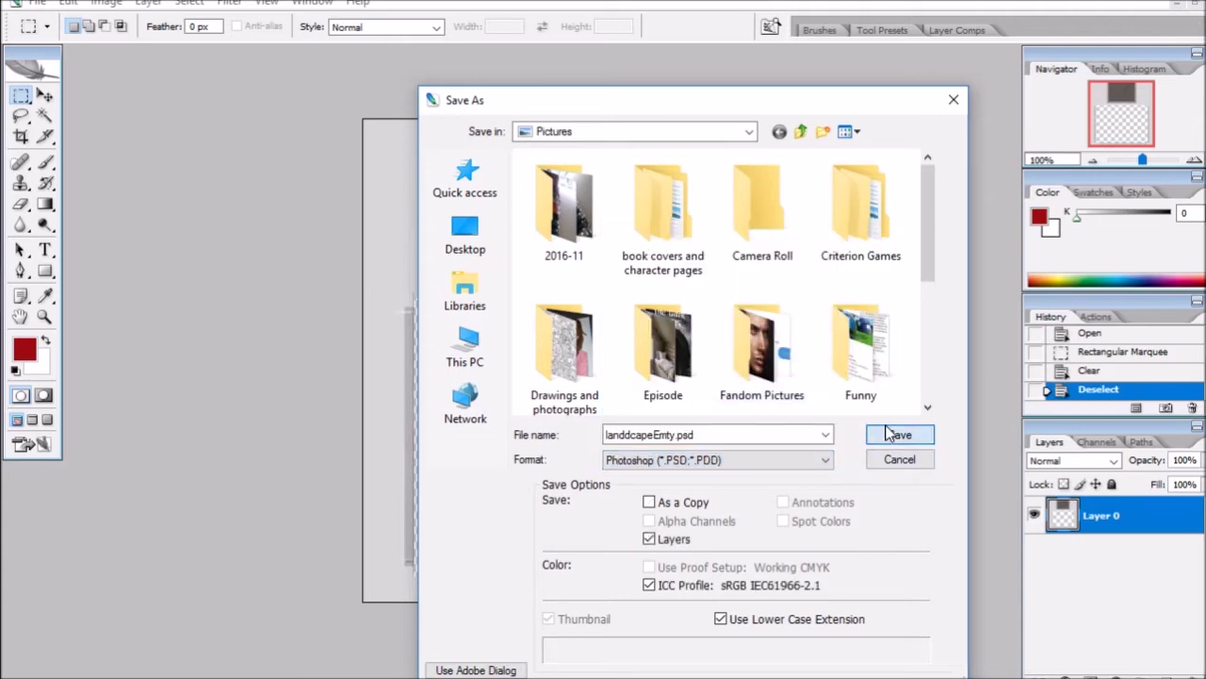
click(891, 434)
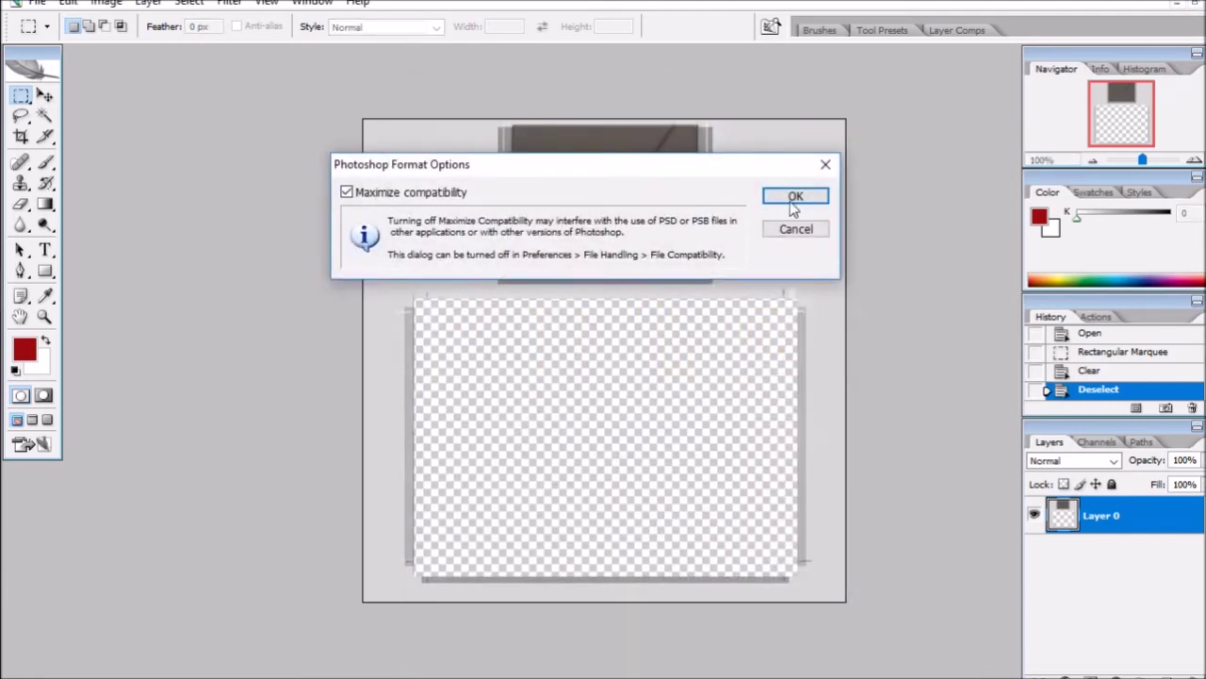
click(796, 196)
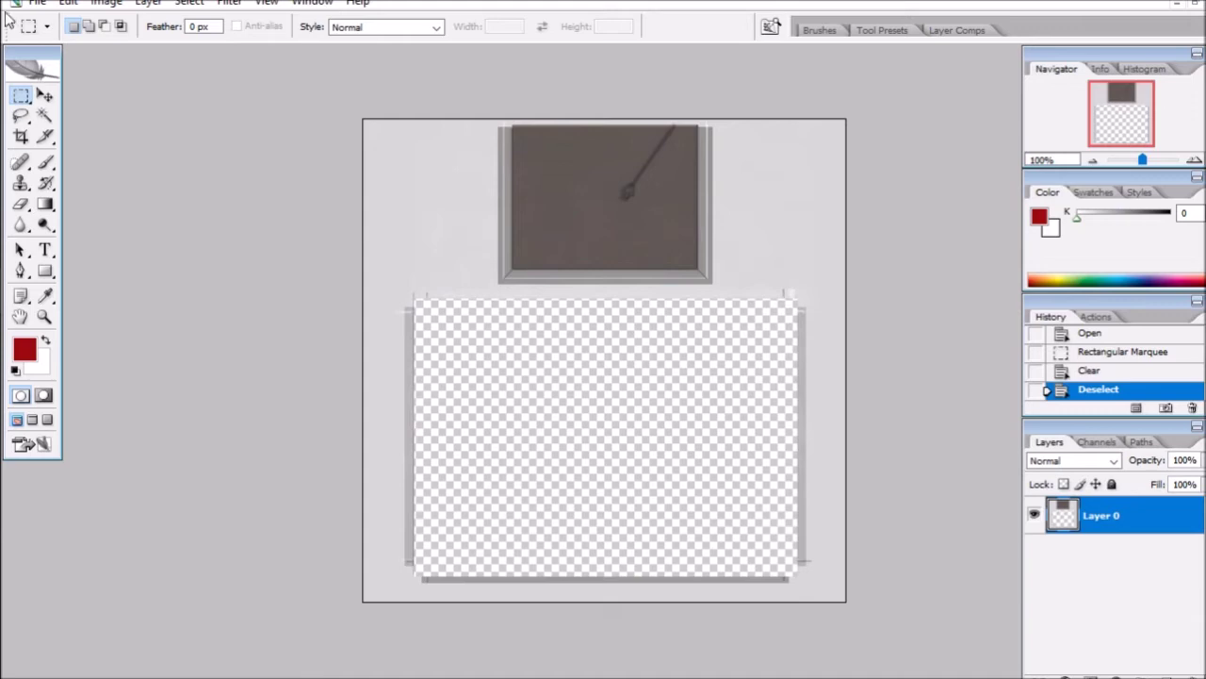
Place landscape.jpg into the painting template as a new layer.
click(68, 3)
mouse_move(106, 4)
mouse_move(44, 6)
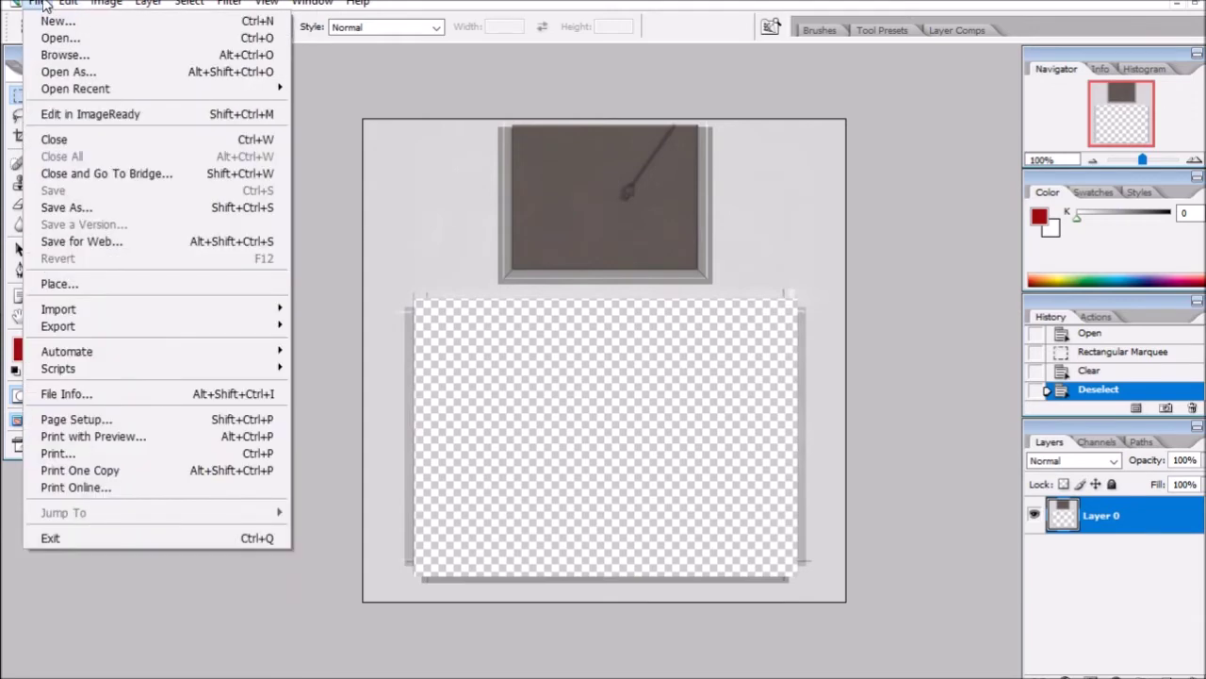
click(80, 285)
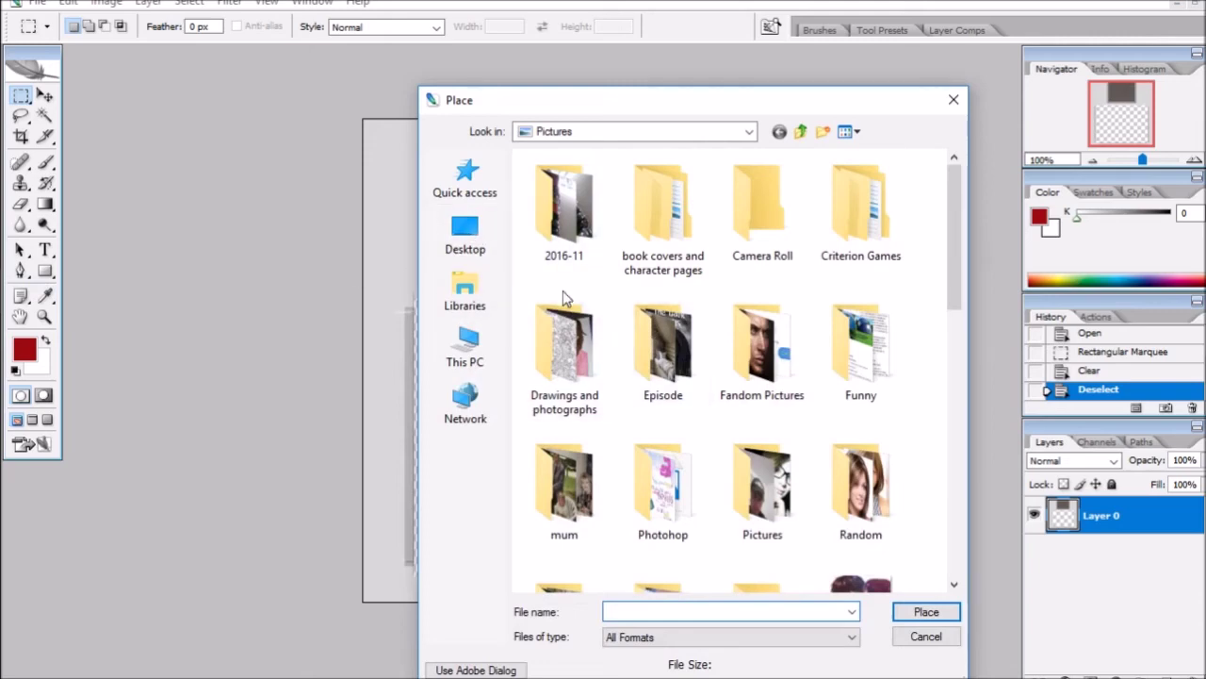
scroll(556, 298, down, 10)
scroll(799, 439, down, 2)
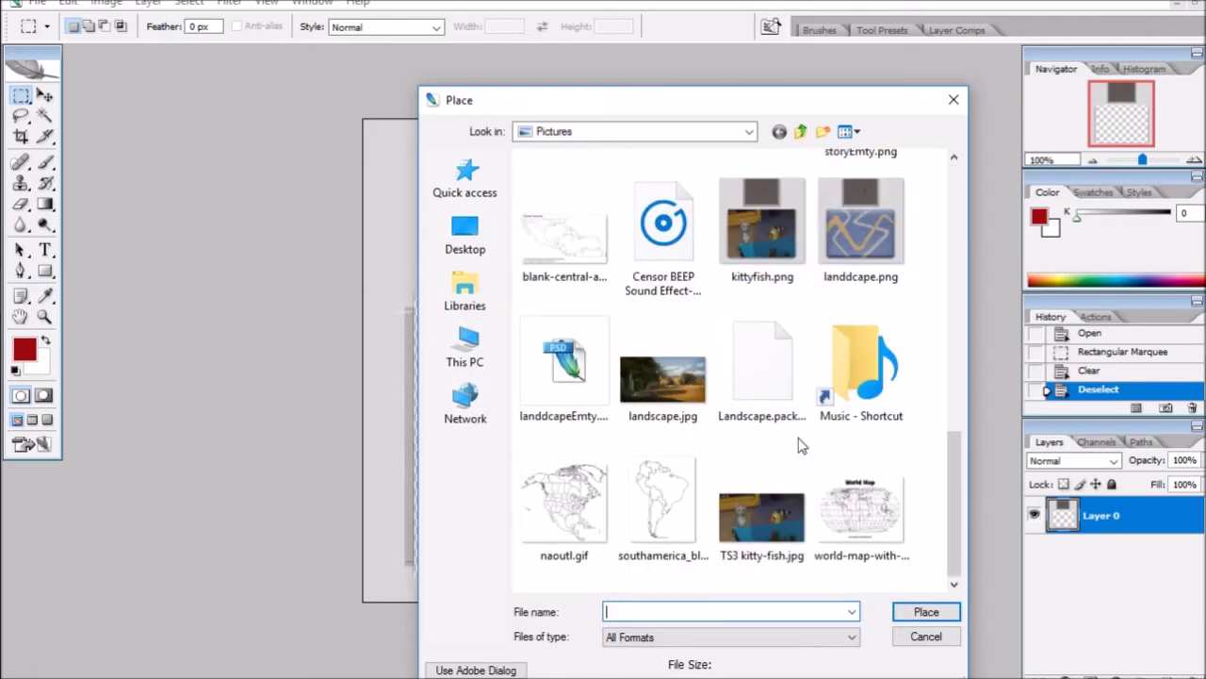
click(663, 377)
click(926, 611)
Move the landscape down and stretch it to fill the picture area's height, then commit.
drag(671, 289, 673, 332)
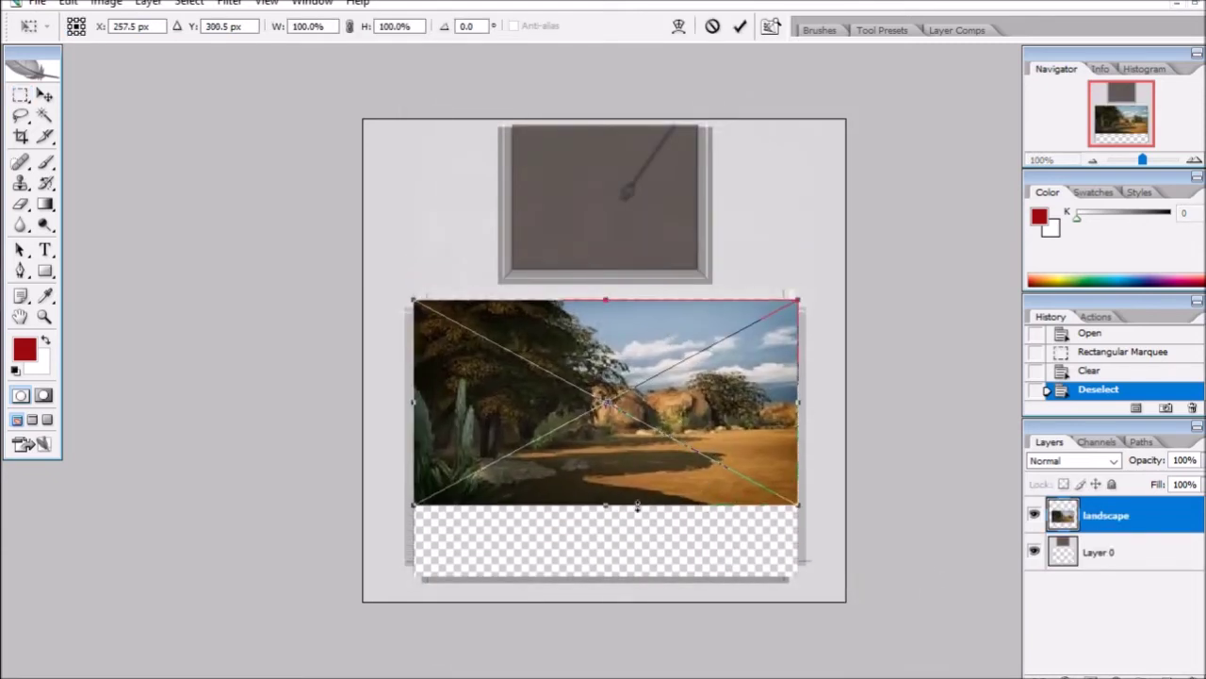
drag(613, 509, 627, 574)
right_click(604, 518)
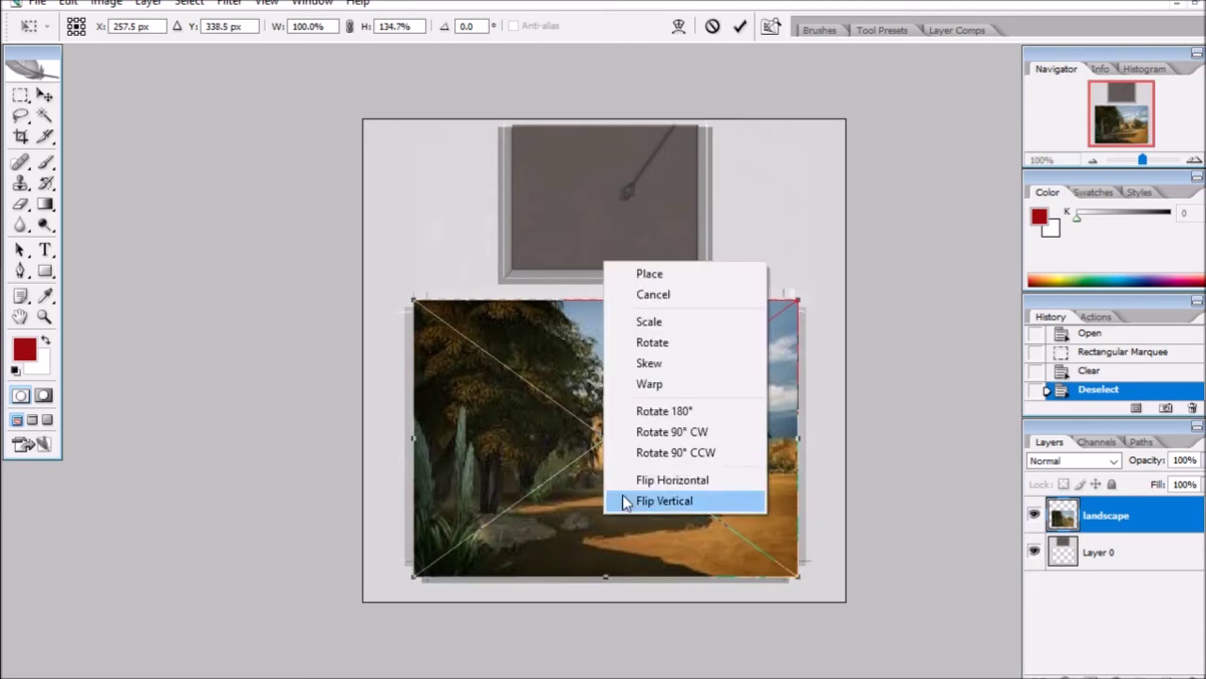
click(650, 273)
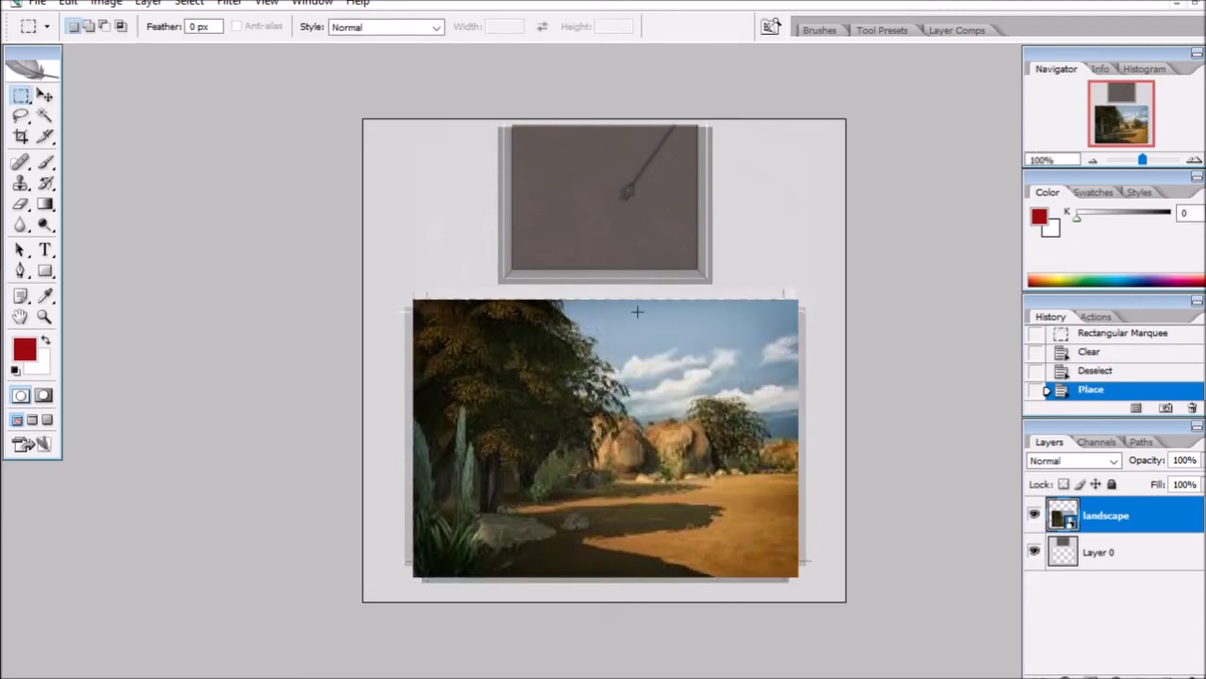
Stretch the landscape slightly taller, commit, and move its layer beneath Layer 0.
click(45, 95)
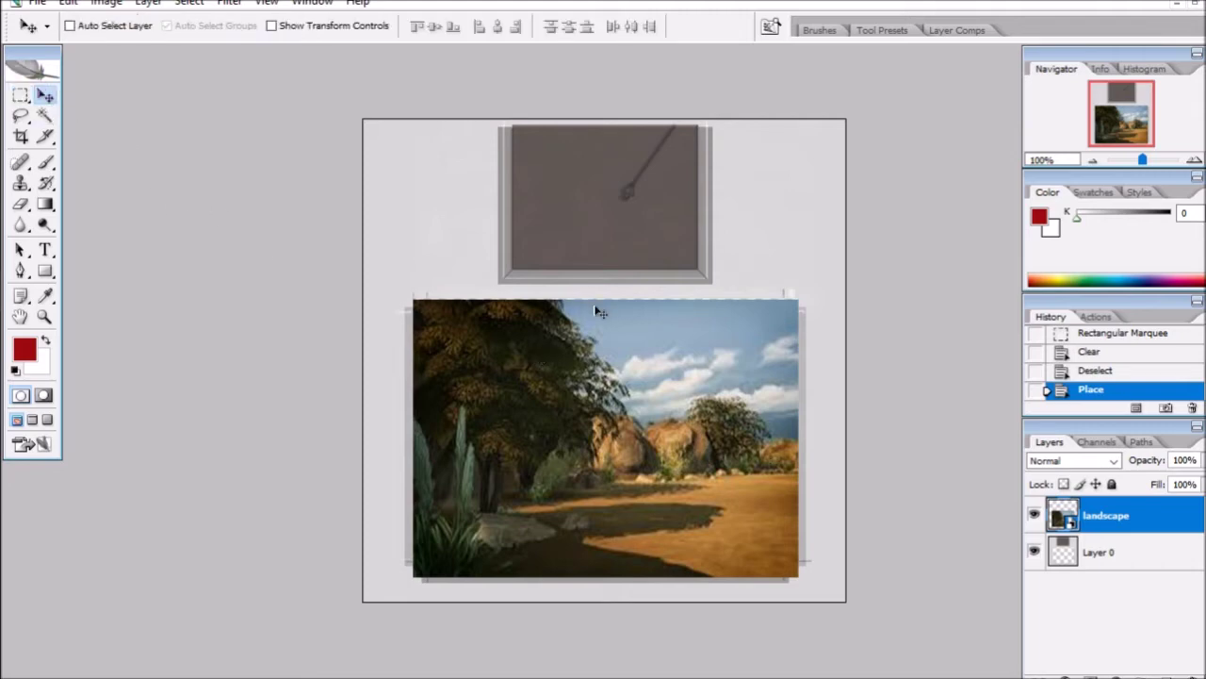
key(ctrl+t)
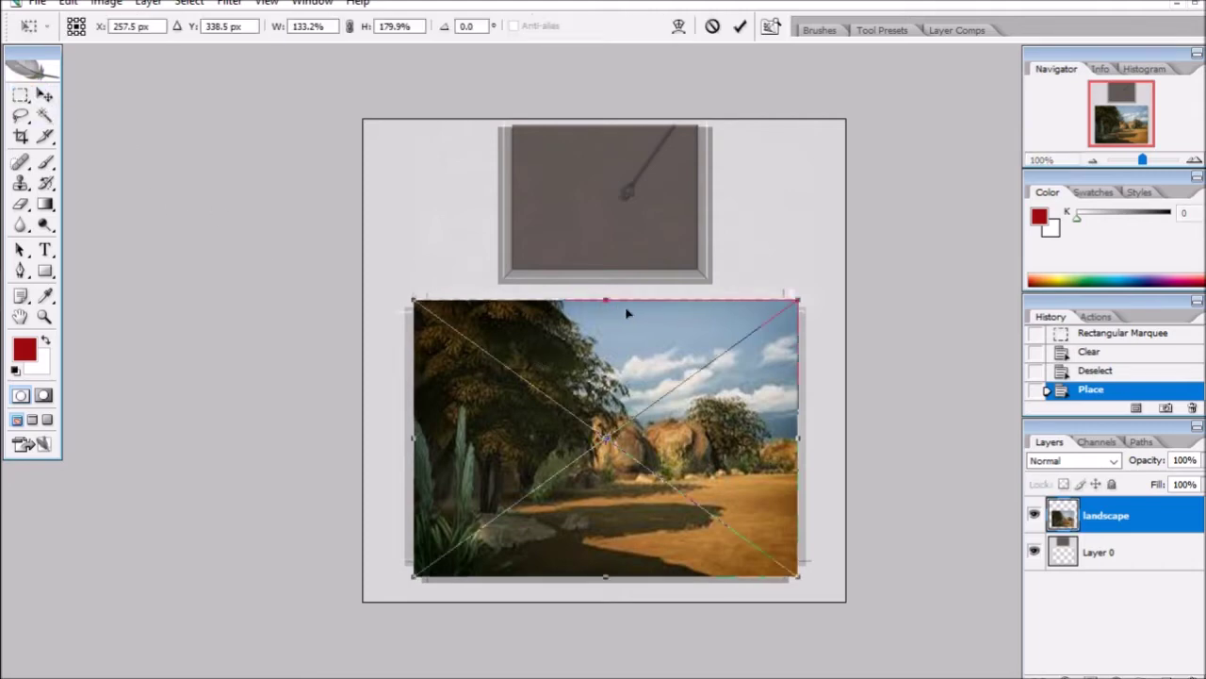
drag(605, 298, 605, 294)
right_click(655, 348)
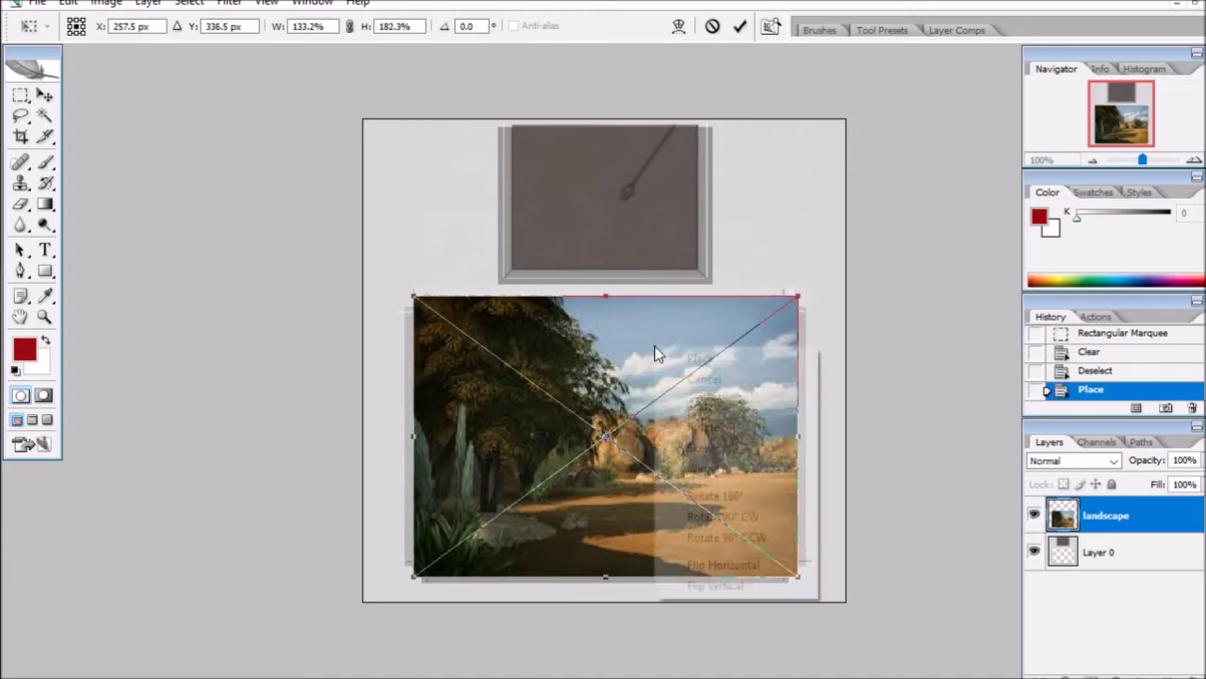
click(699, 358)
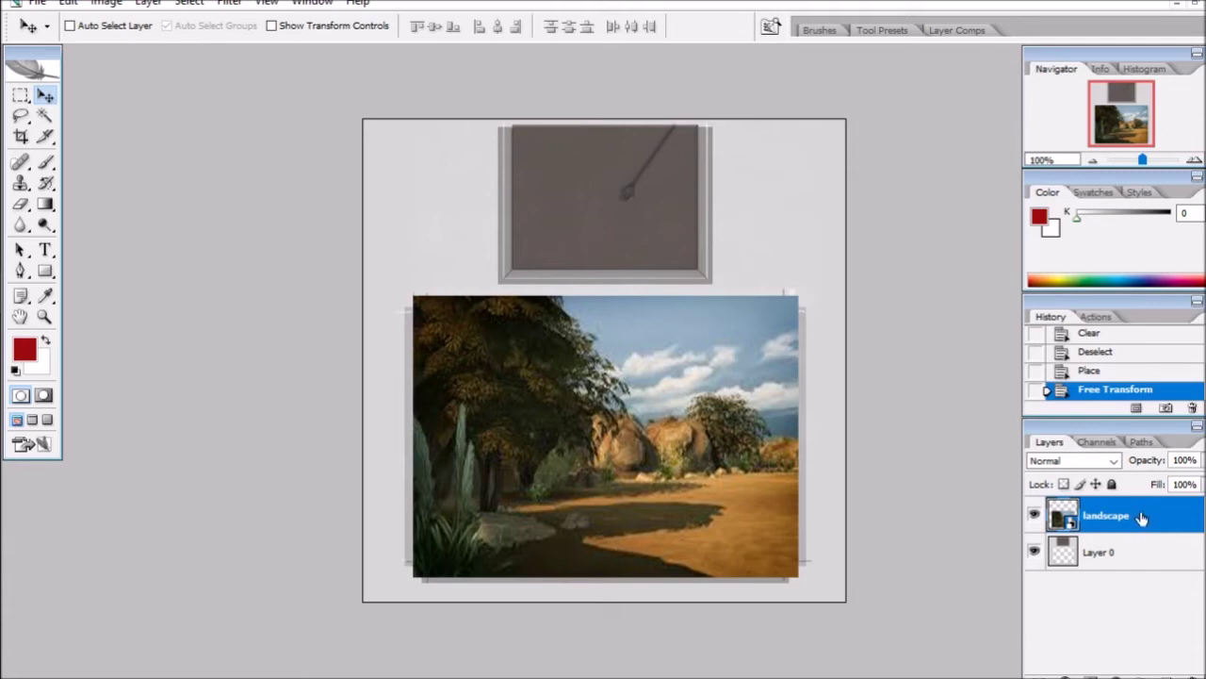
drag(1141, 533, 1137, 608)
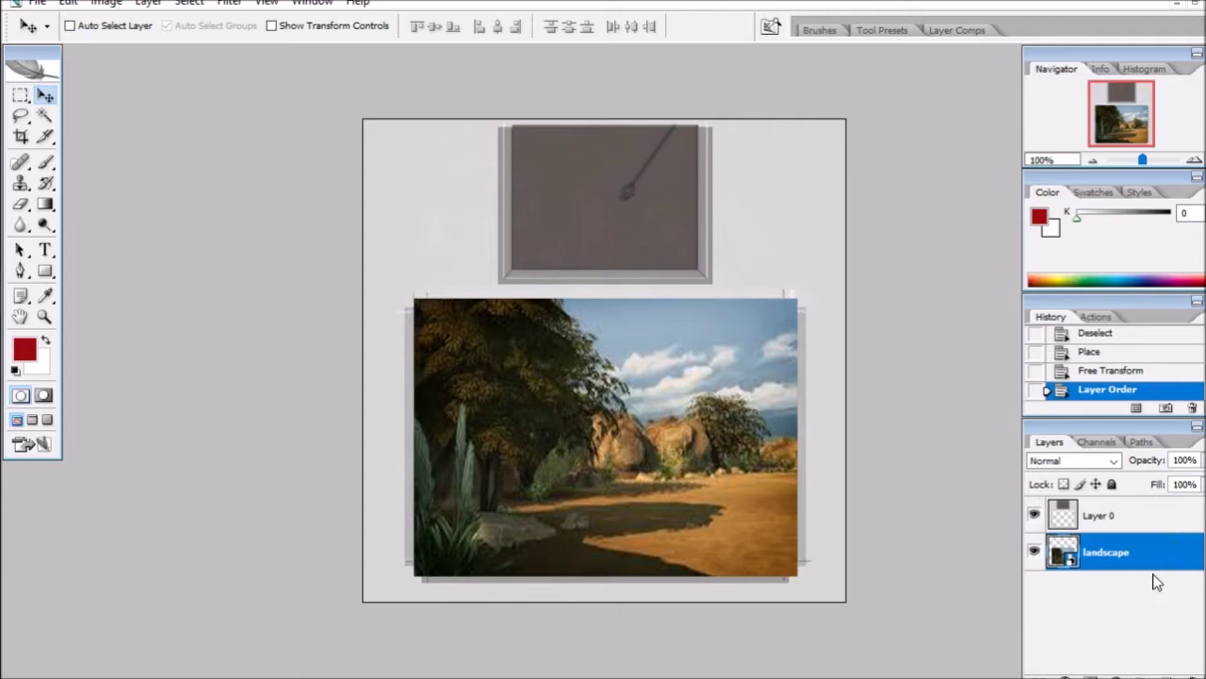
shift+click(1142, 528)
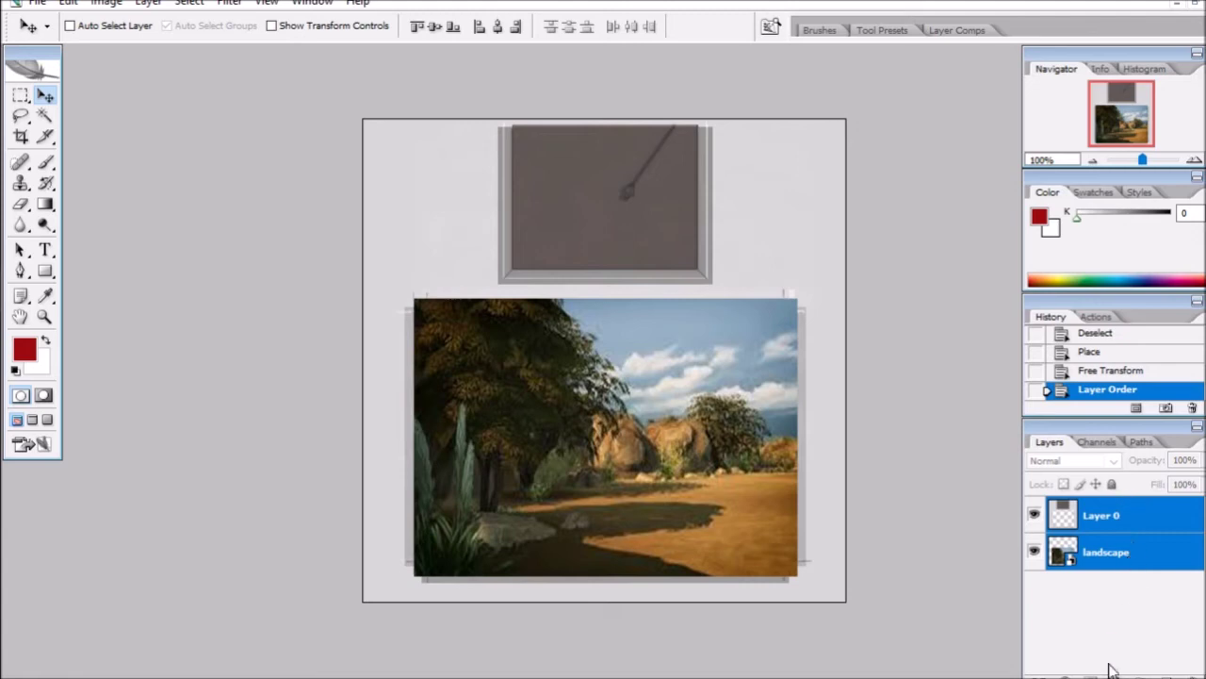
Flatten the image and save it as PNG landdcape.png, replacing the existing file.
right_click(1133, 569)
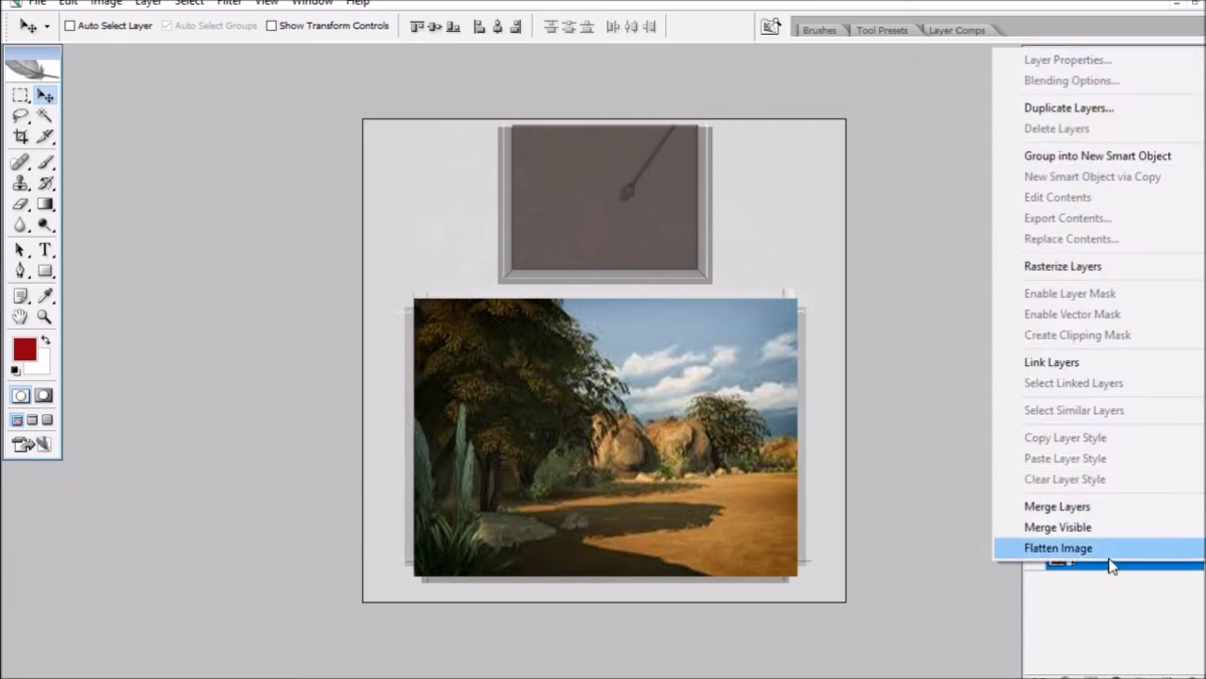
click(1118, 549)
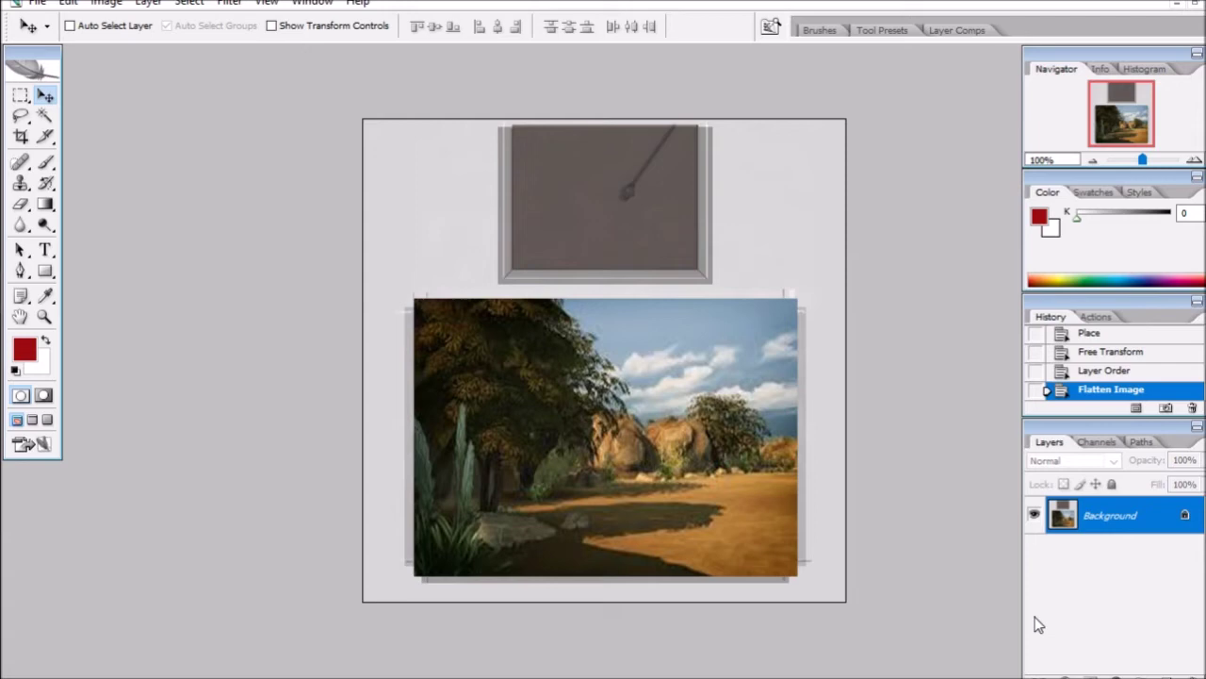
click(37, 3)
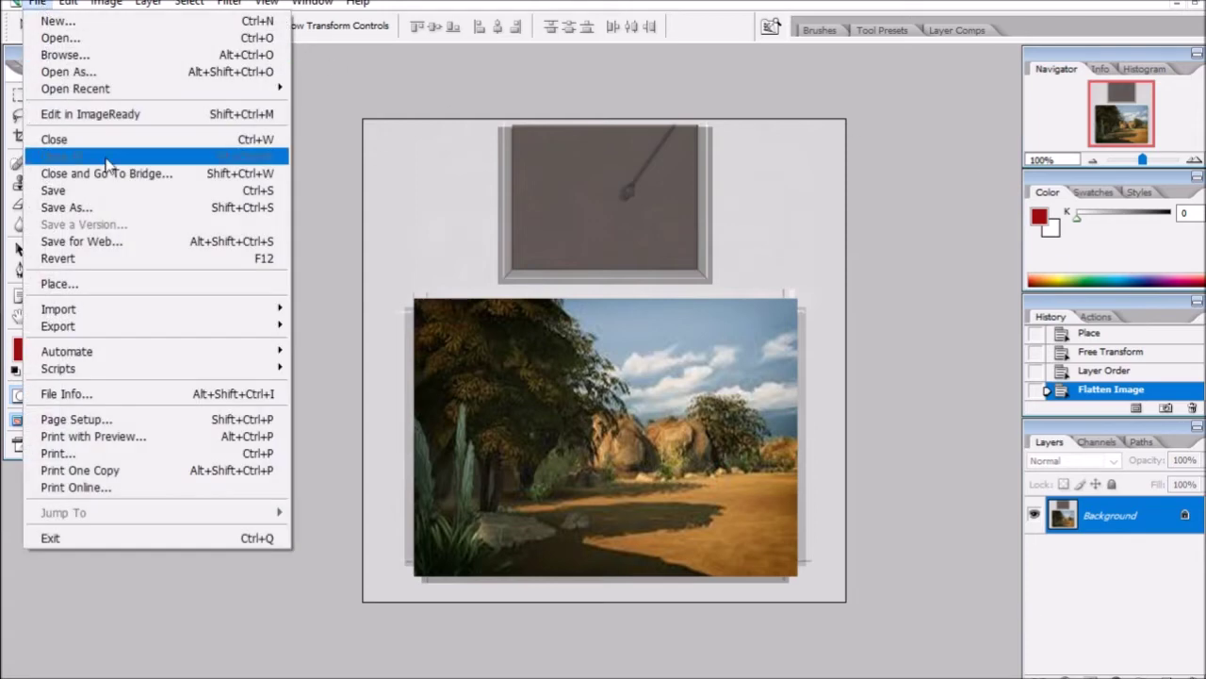
click(104, 206)
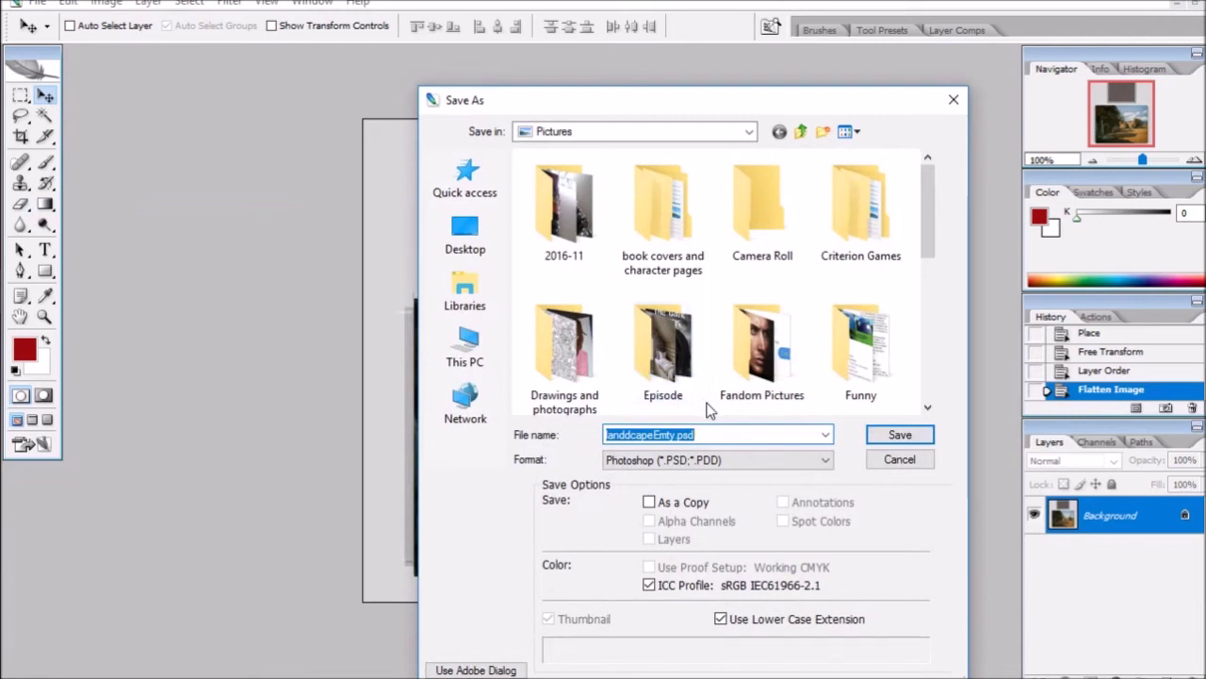
click(674, 438)
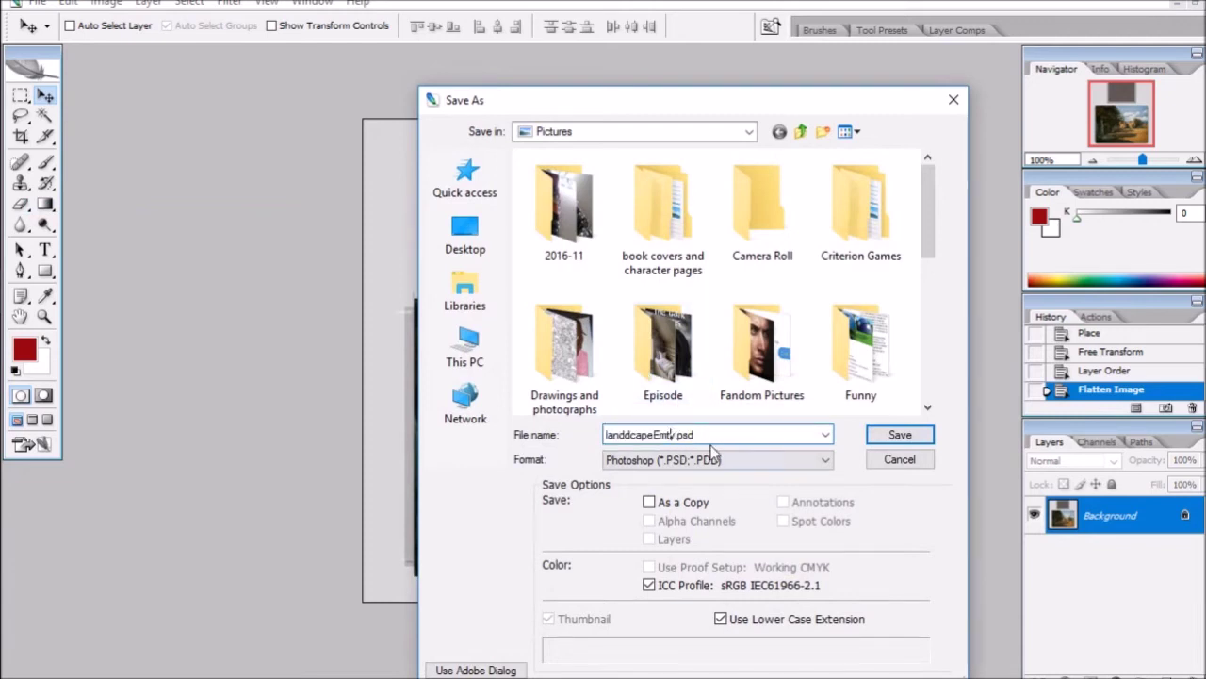
key(BackSpace)
key(BackSpace)
key(BackSpace)
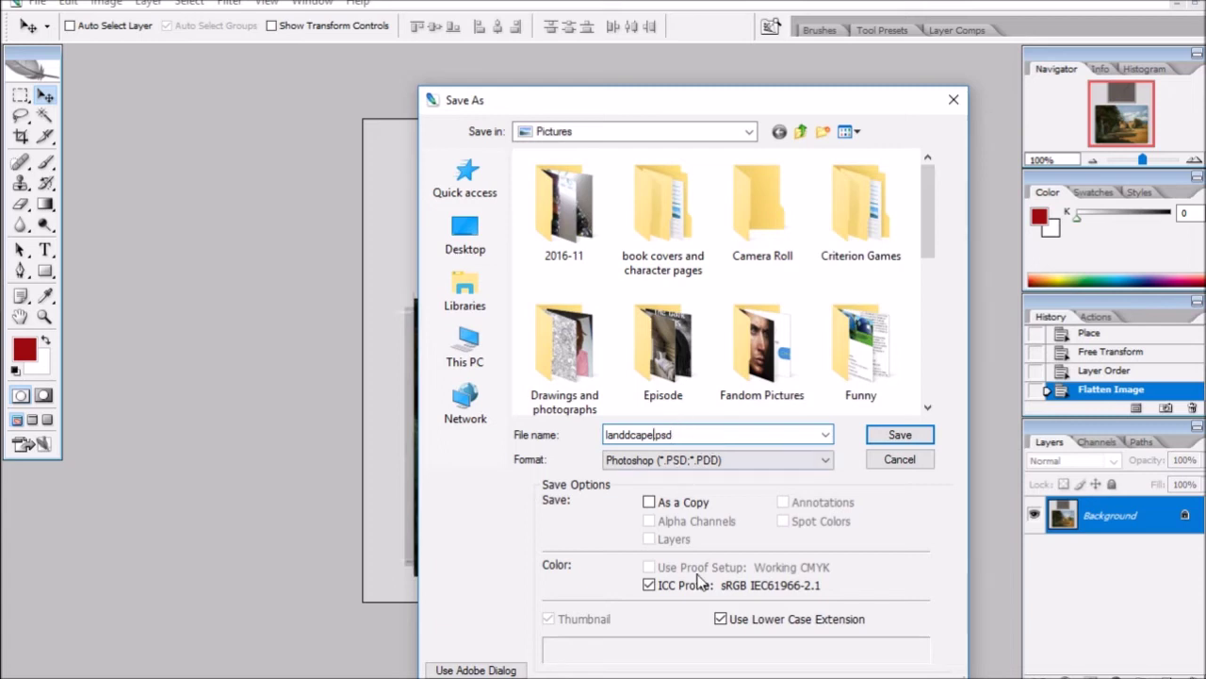
click(735, 460)
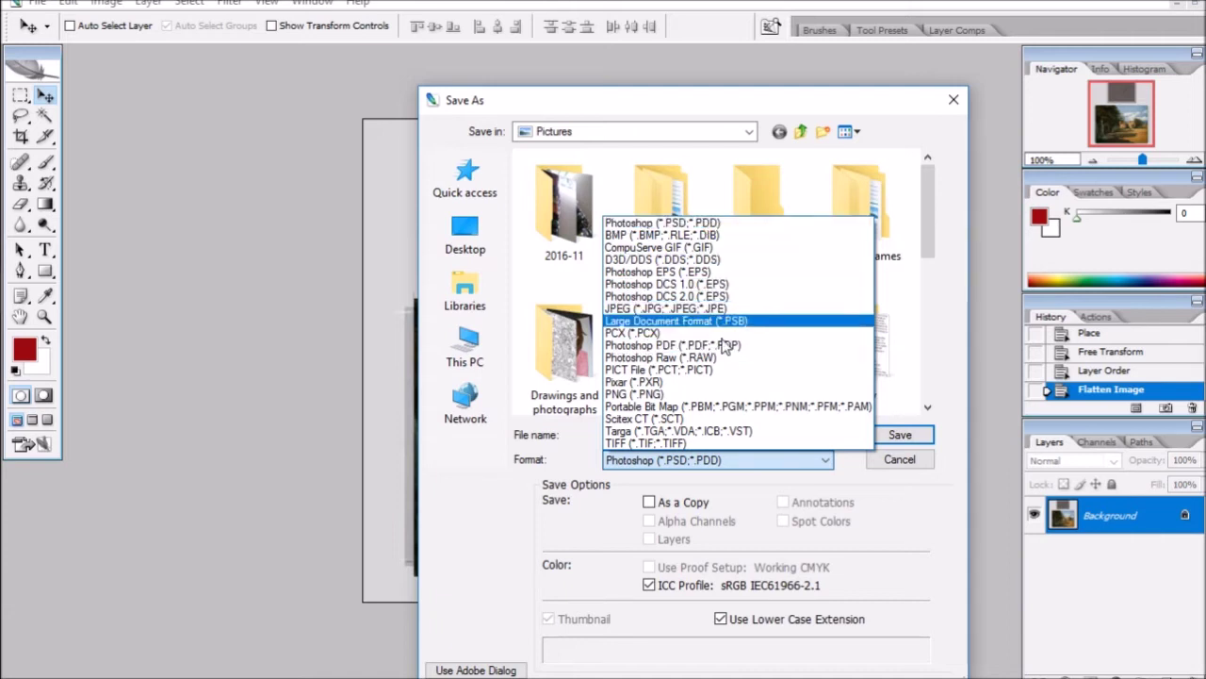
click(716, 394)
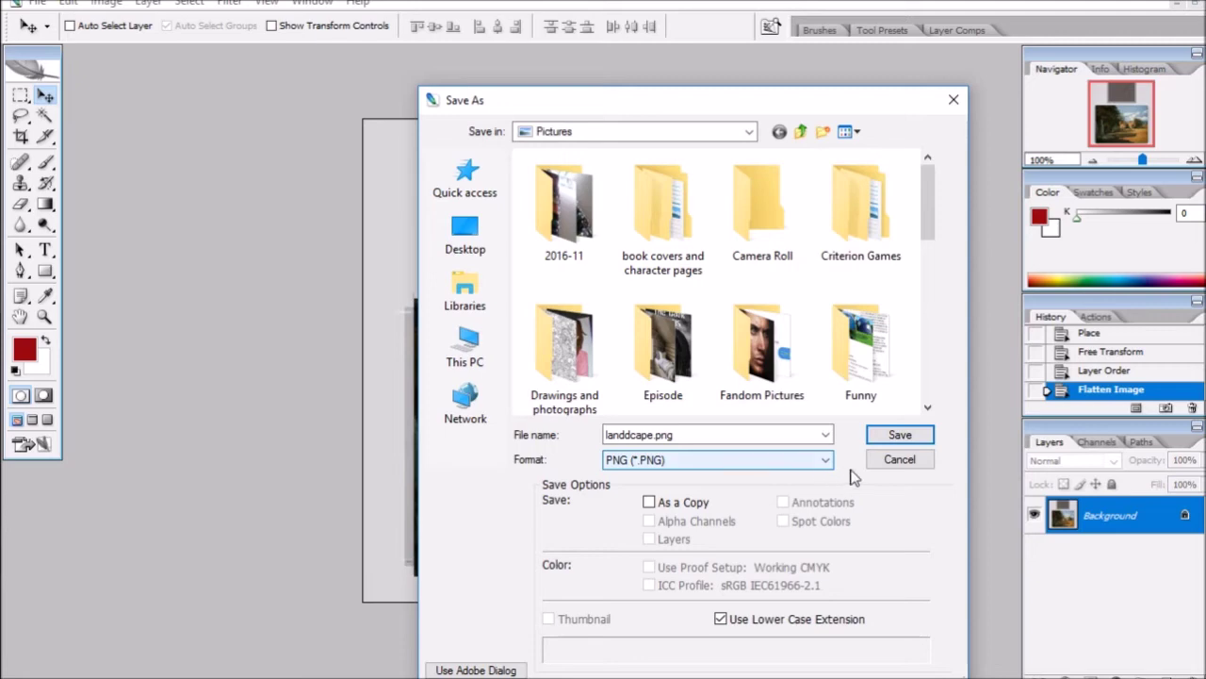
click(891, 437)
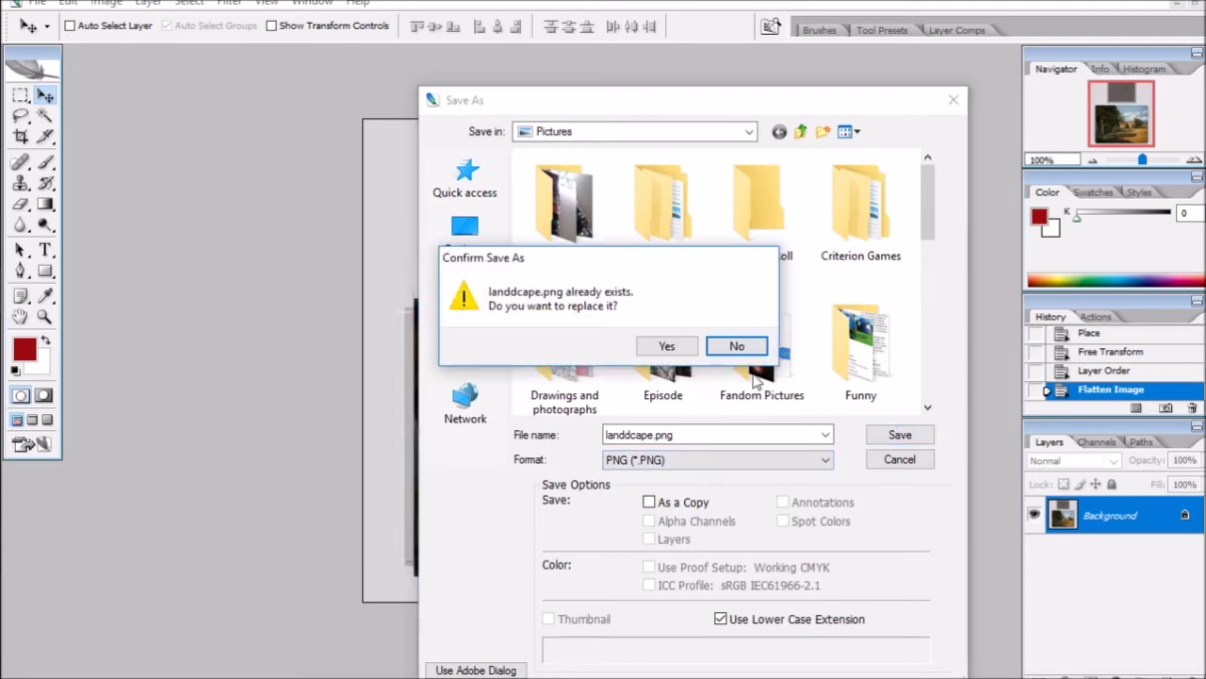
click(666, 348)
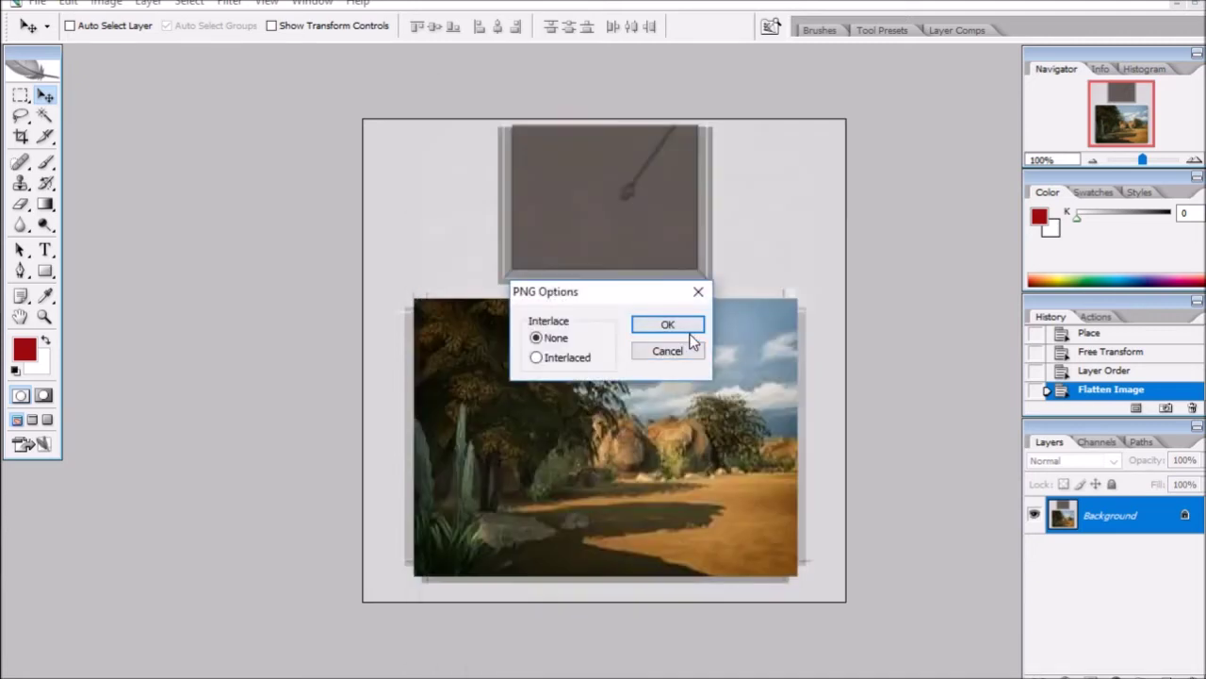
click(674, 329)
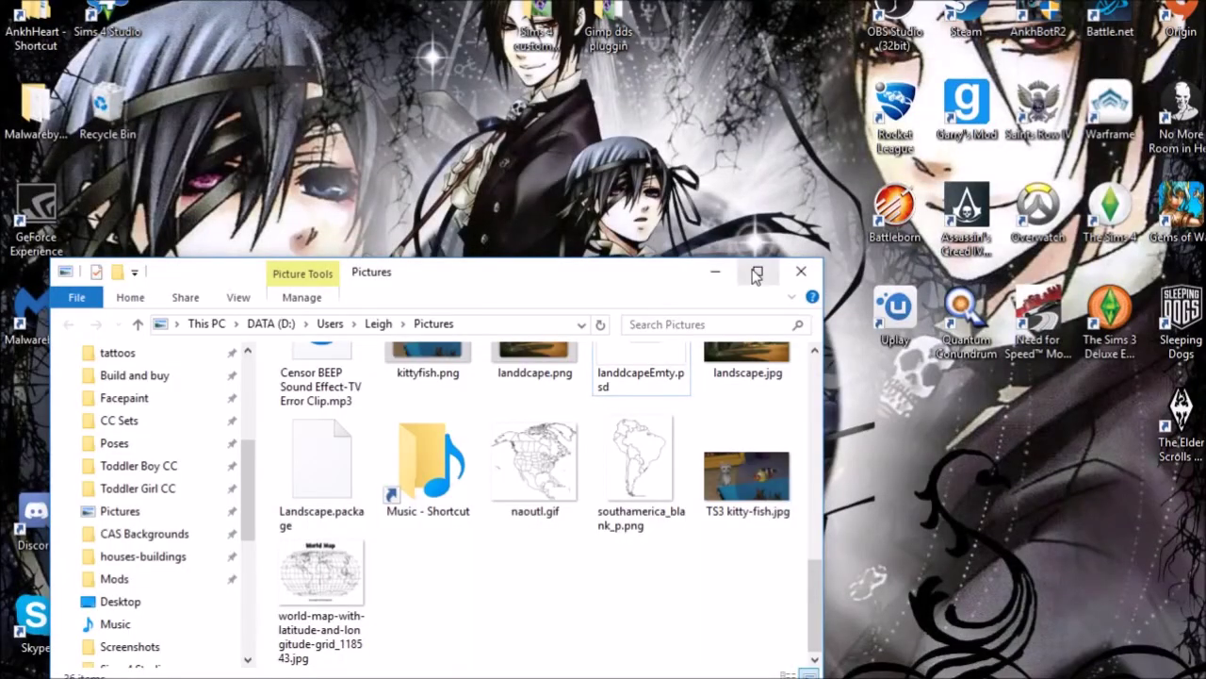
Import landdcape.png as the wall painting's texture in Sims 4 Studio.
click(773, 275)
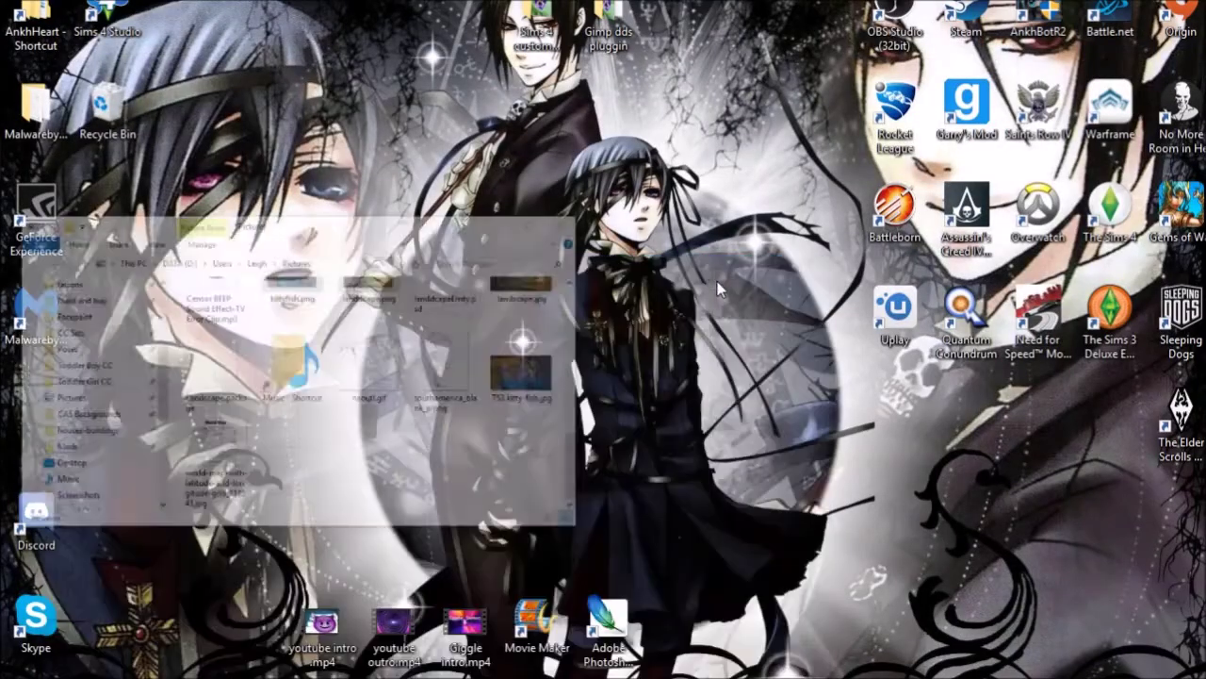
click(5, 340)
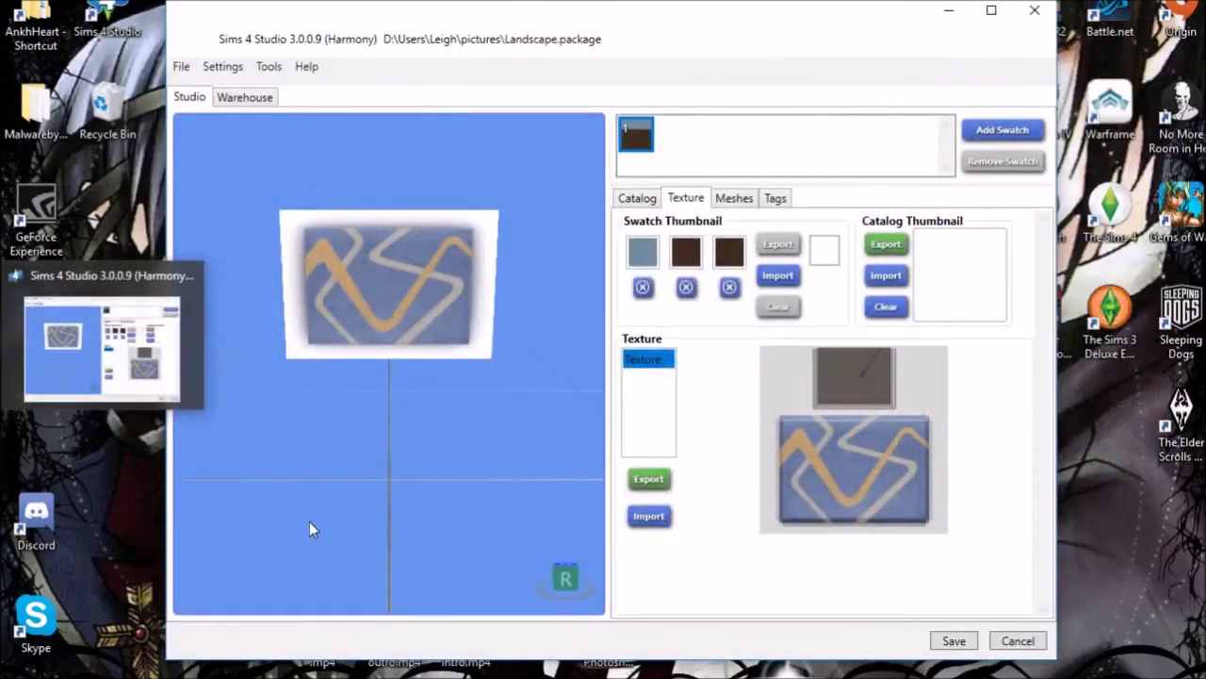
click(650, 516)
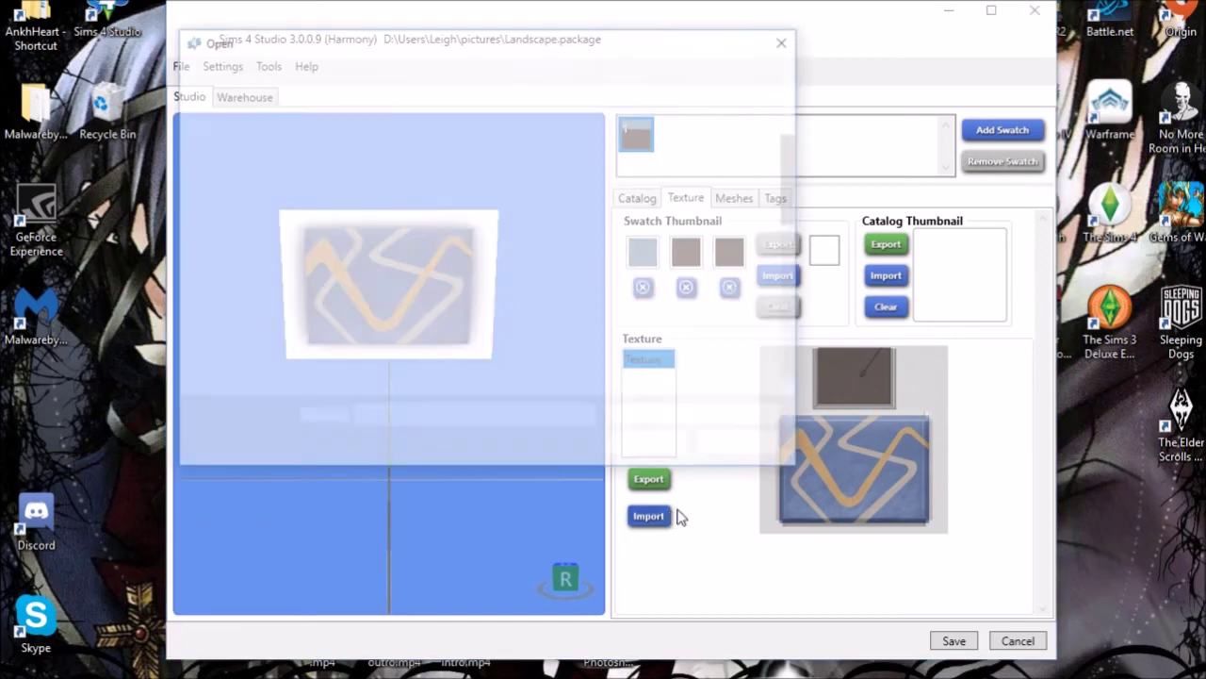
scroll(665, 305, down, 5)
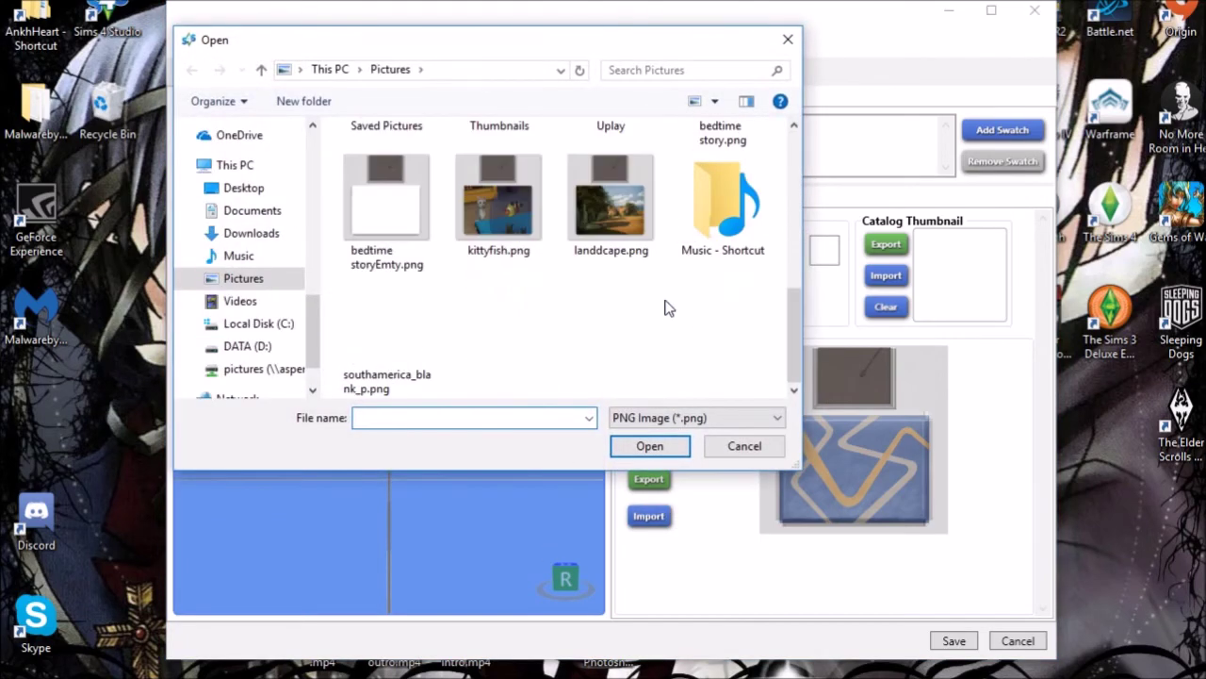
click(593, 247)
click(637, 449)
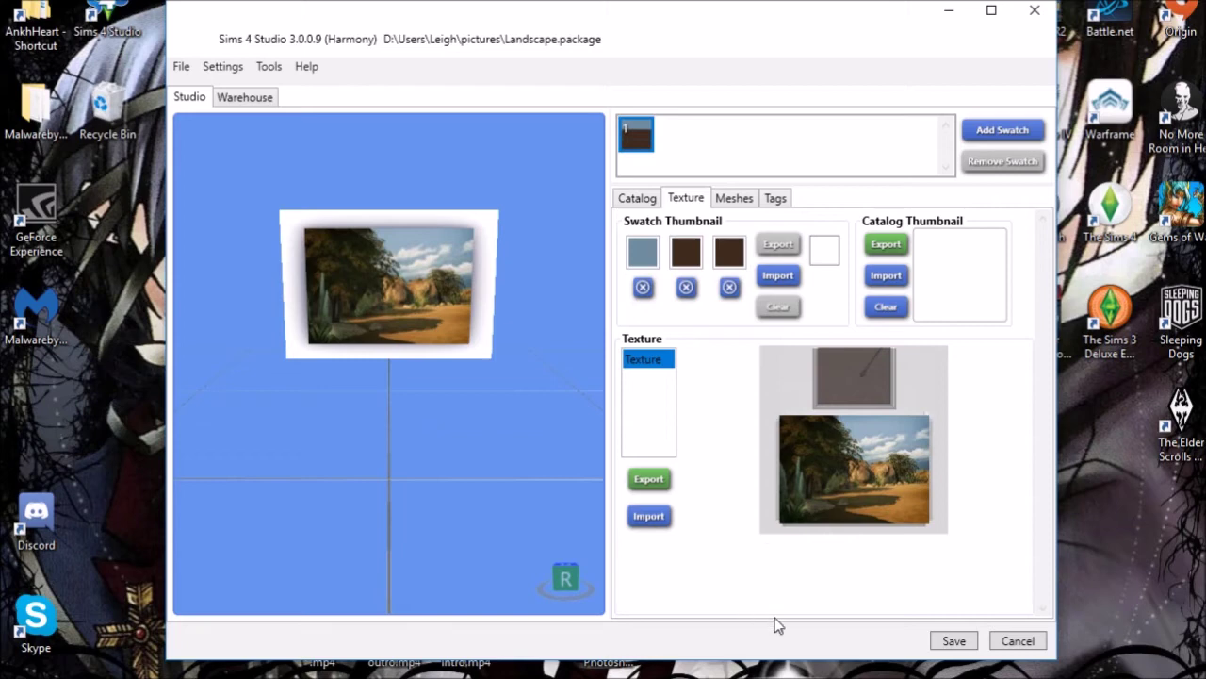
Save the Landscape package and acknowledge the saved message.
click(637, 198)
click(682, 203)
click(957, 643)
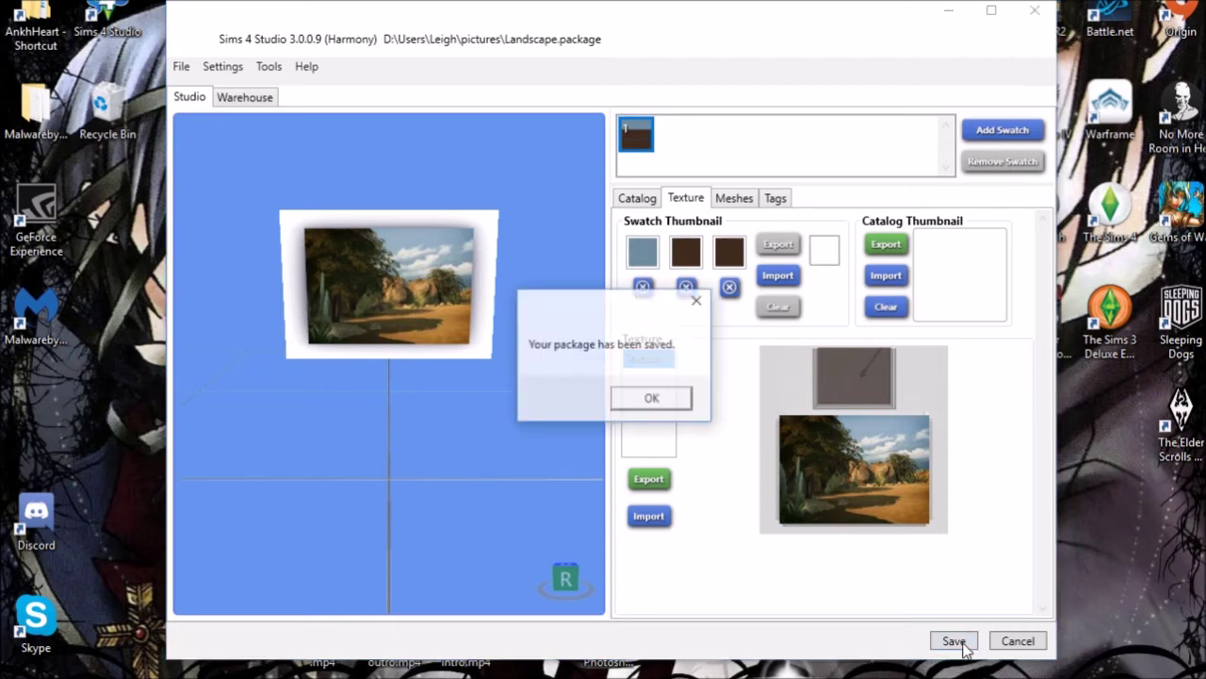
click(653, 400)
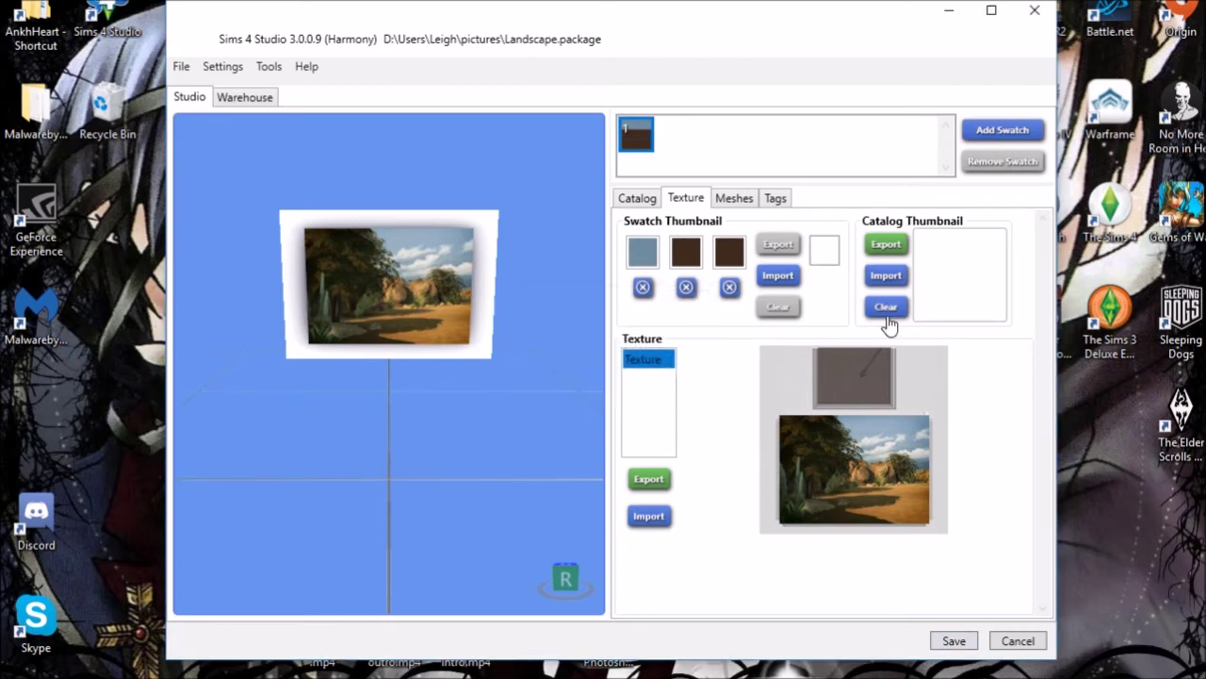
Browse the thumbnail image picker to Downloads, then cancel without importing.
click(895, 277)
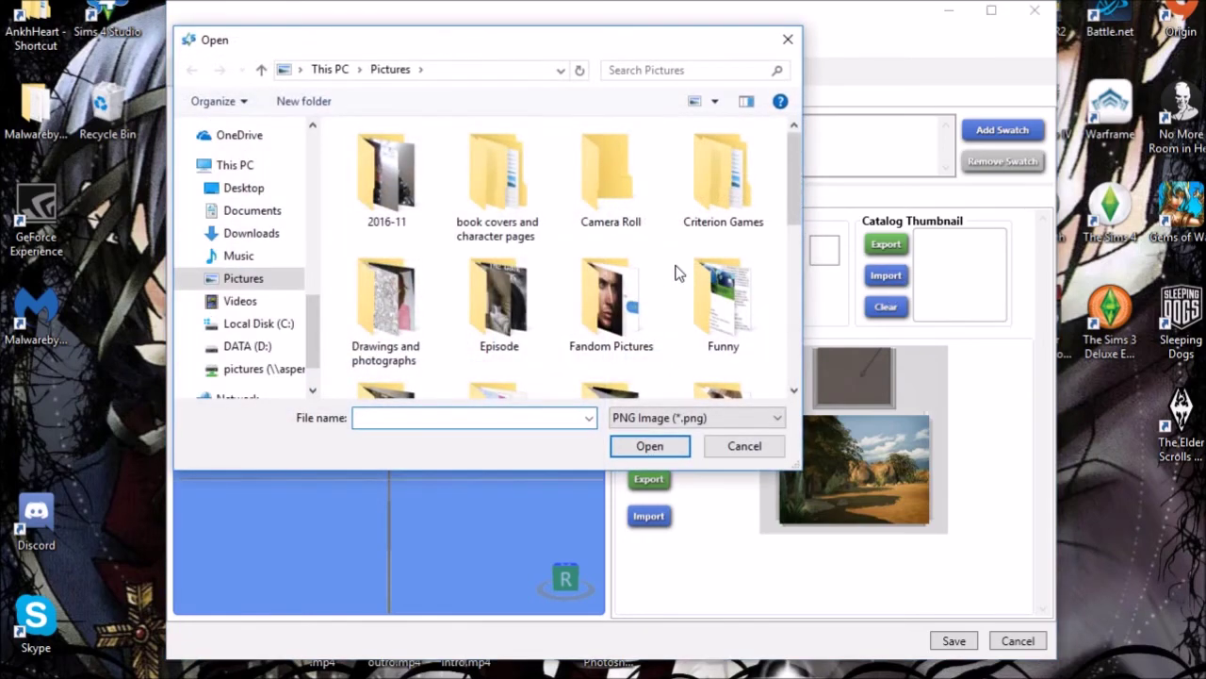
scroll(669, 272, down, 5)
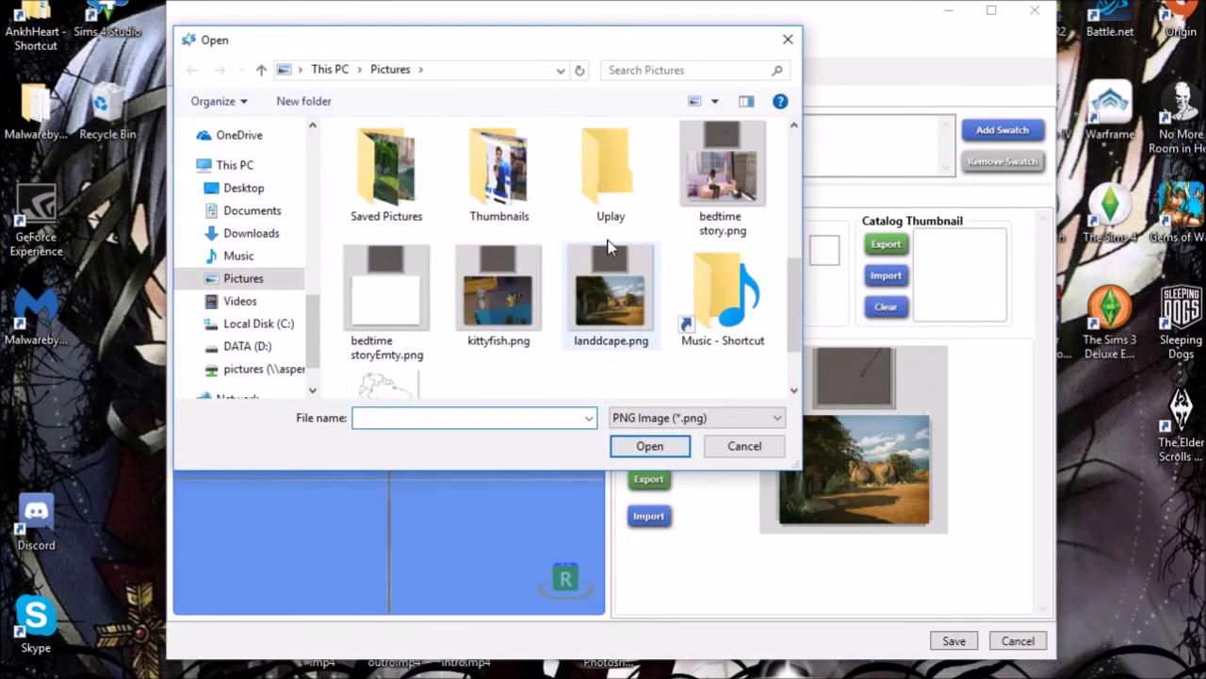
scroll(250, 330, up, 2)
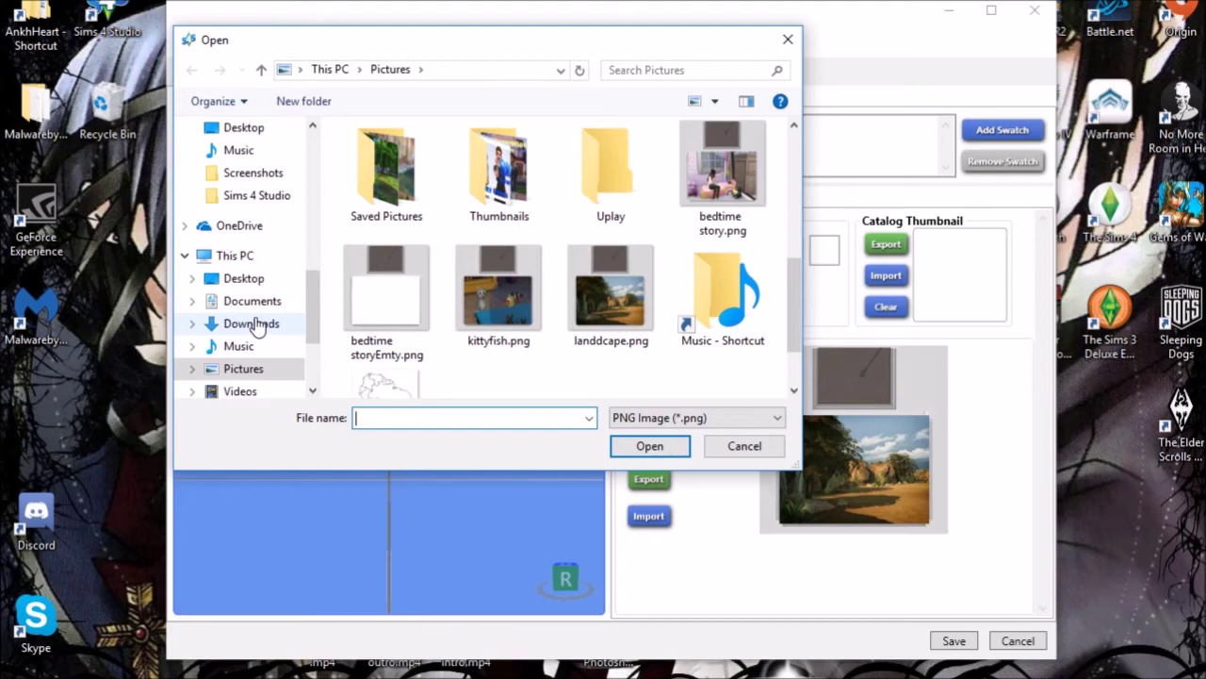
click(252, 323)
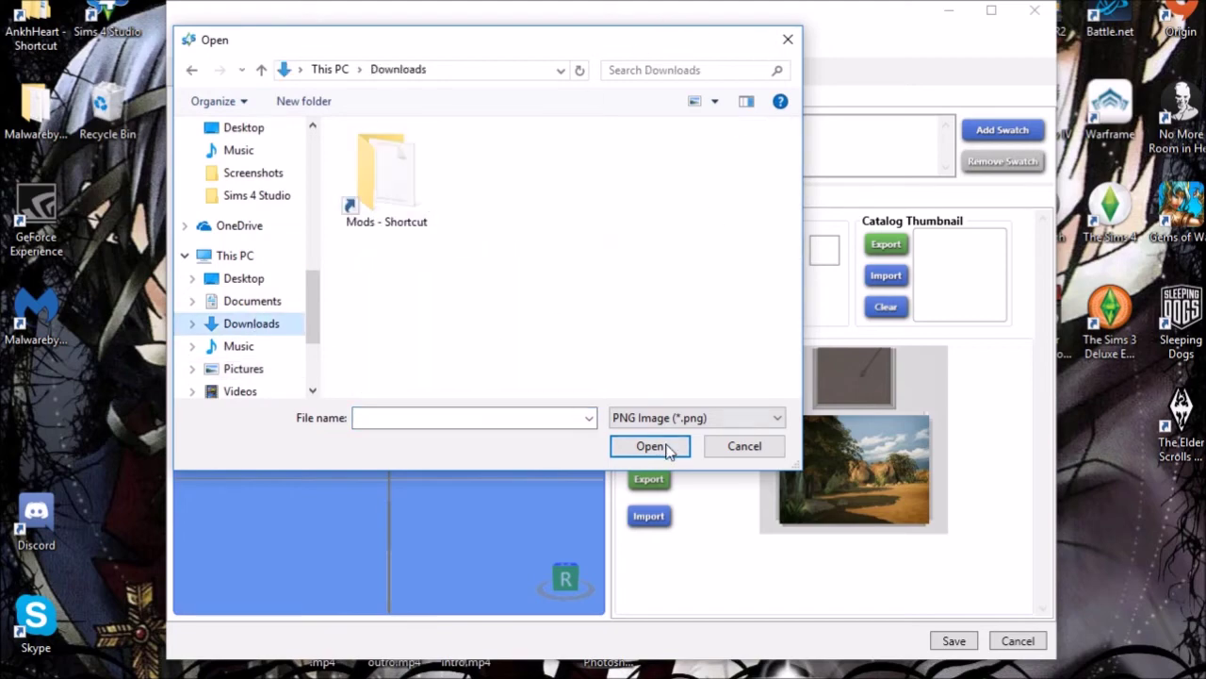
click(744, 445)
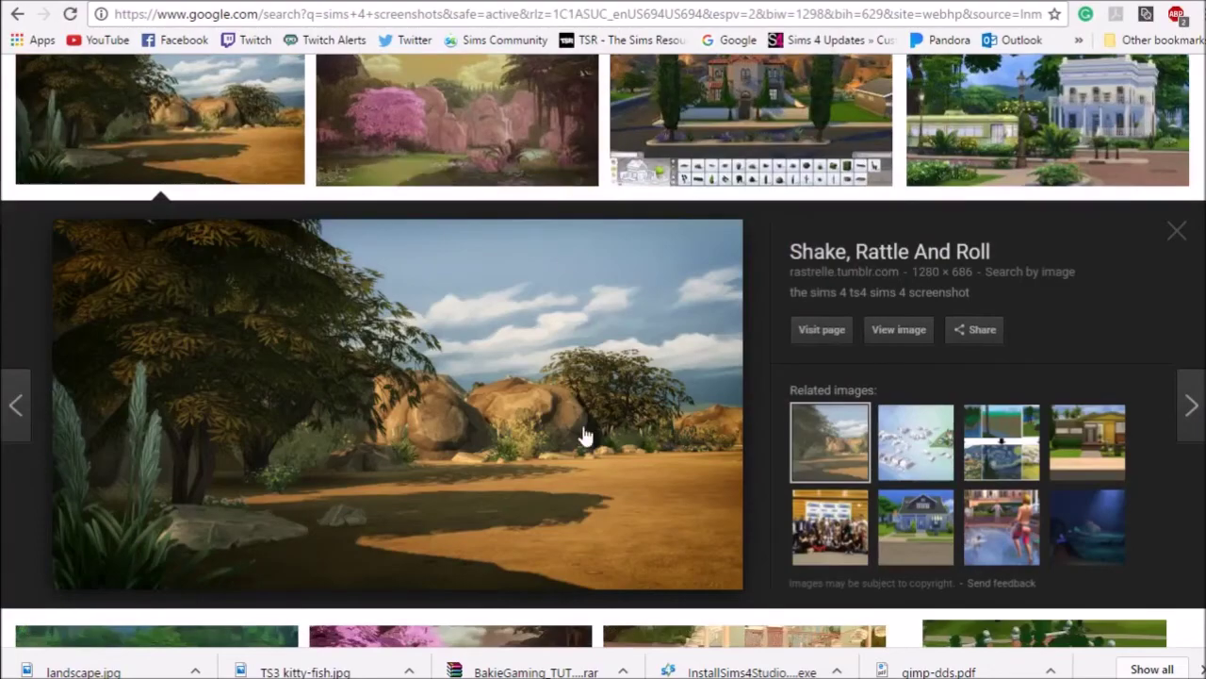
Save the Google Images landscape screenshot as a JPEG in Pictures.
right_click(586, 439)
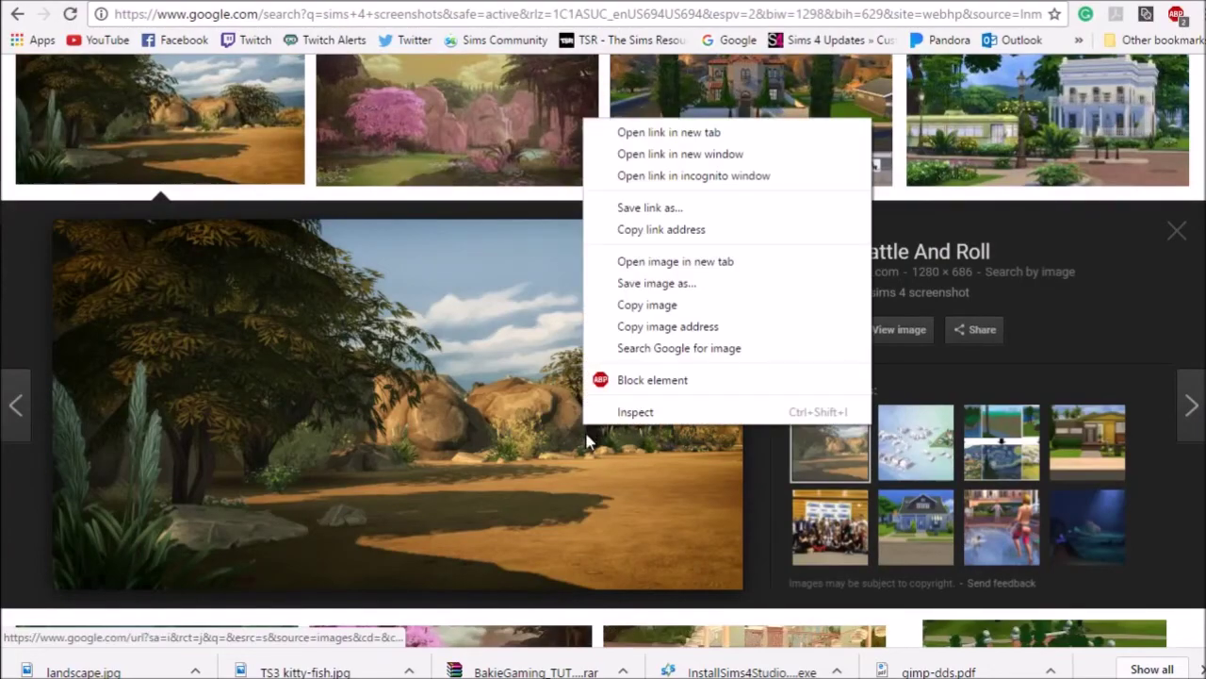
click(665, 283)
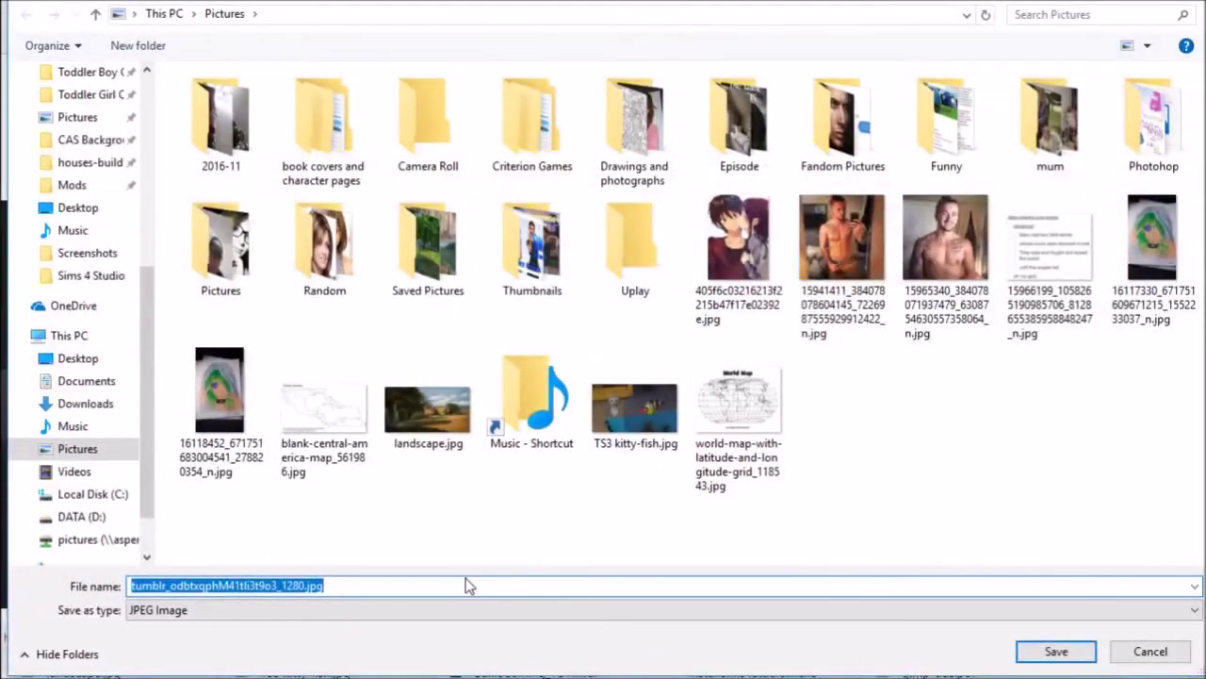
click(1054, 659)
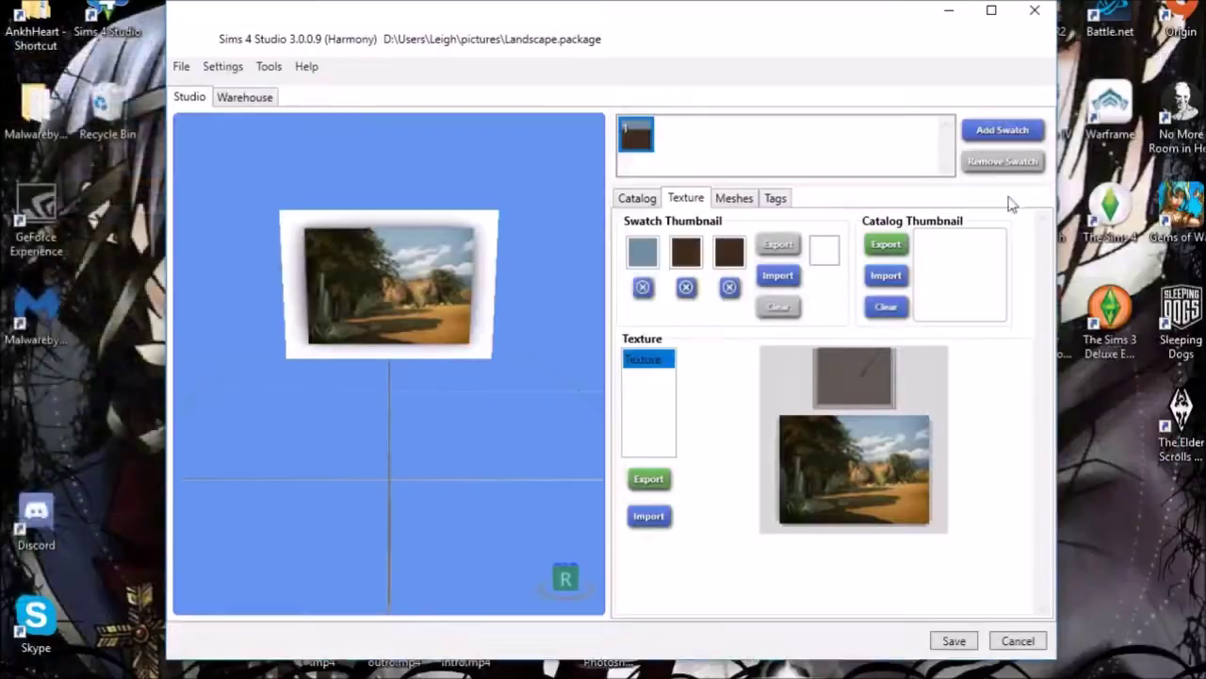
Browse the catalog thumbnail picker to Pictures, keeping PNG images as the file type.
click(895, 283)
scroll(533, 298, down, 5)
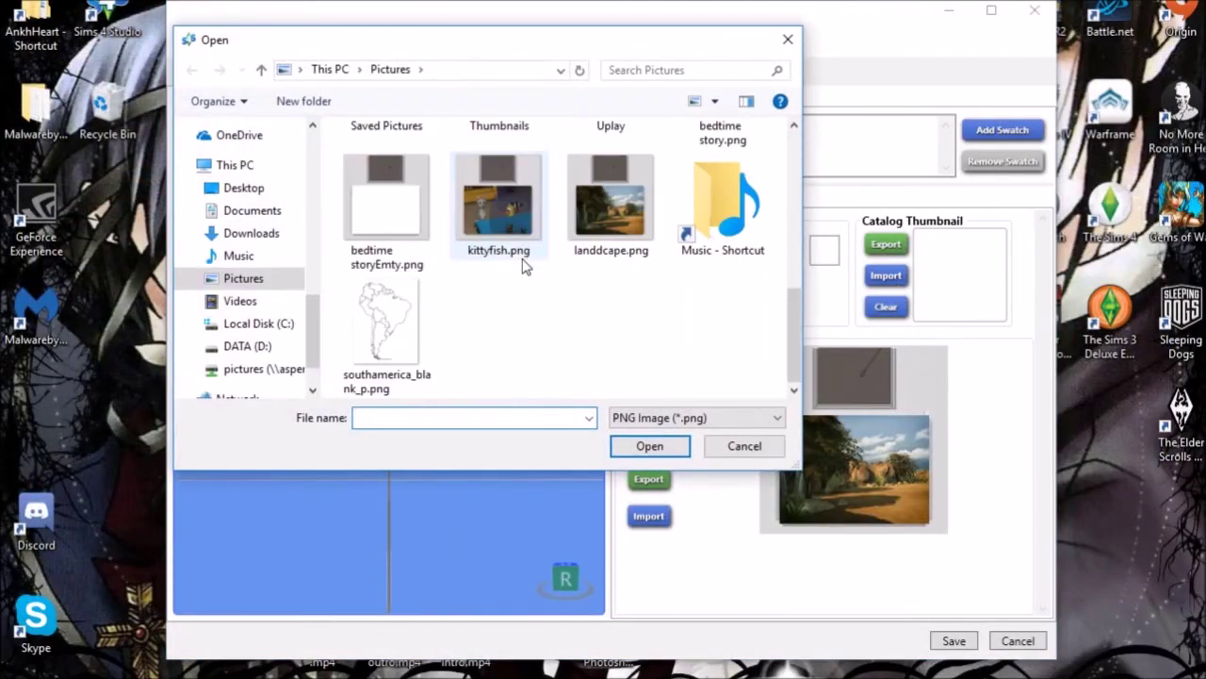
scroll(566, 283, up, 2)
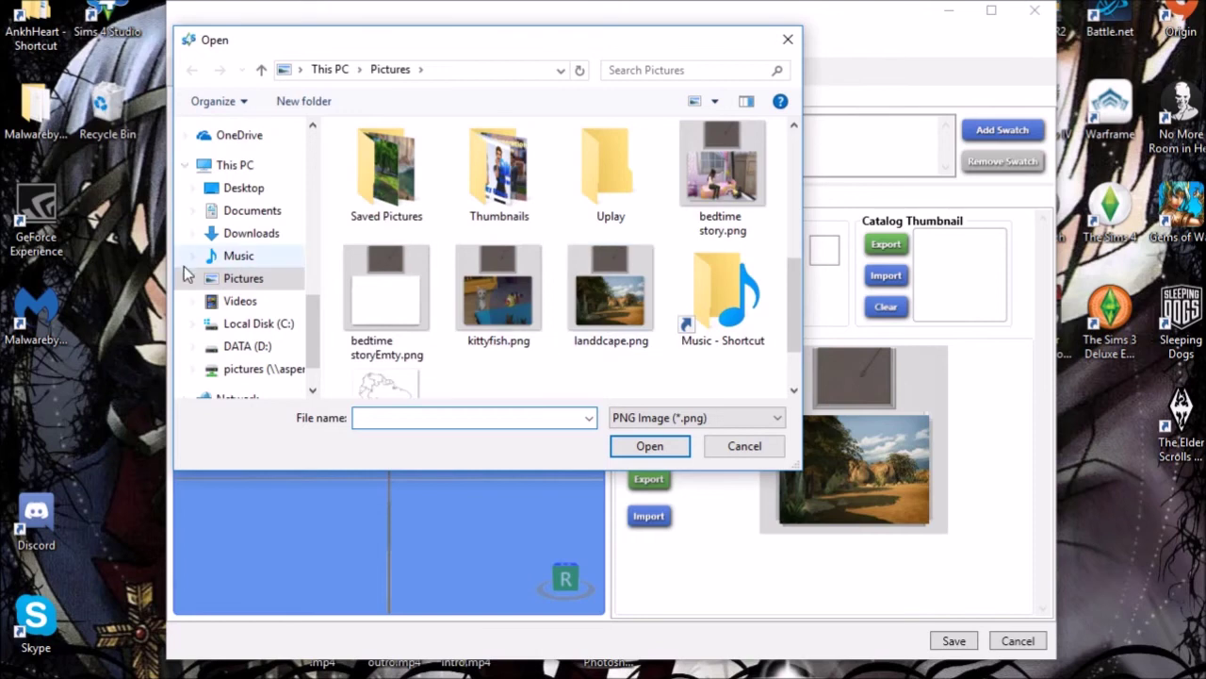
click(243, 279)
drag(790, 170, 722, 418)
click(722, 417)
click(693, 436)
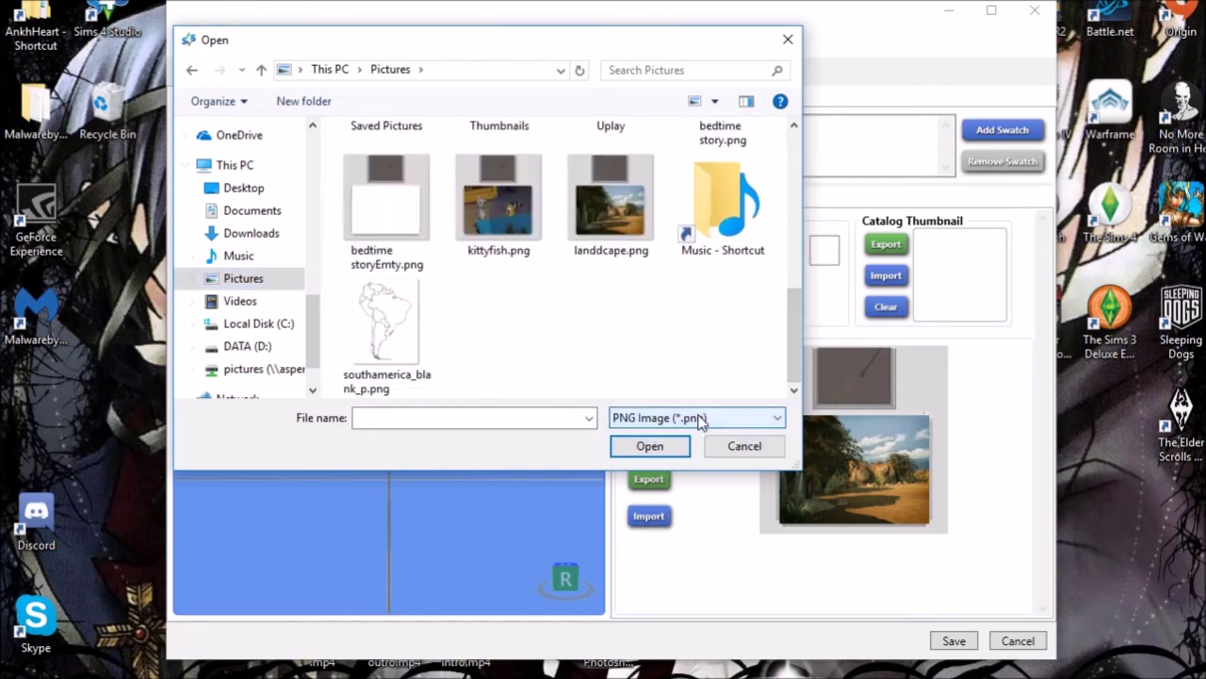
drag(794, 339, 792, 372)
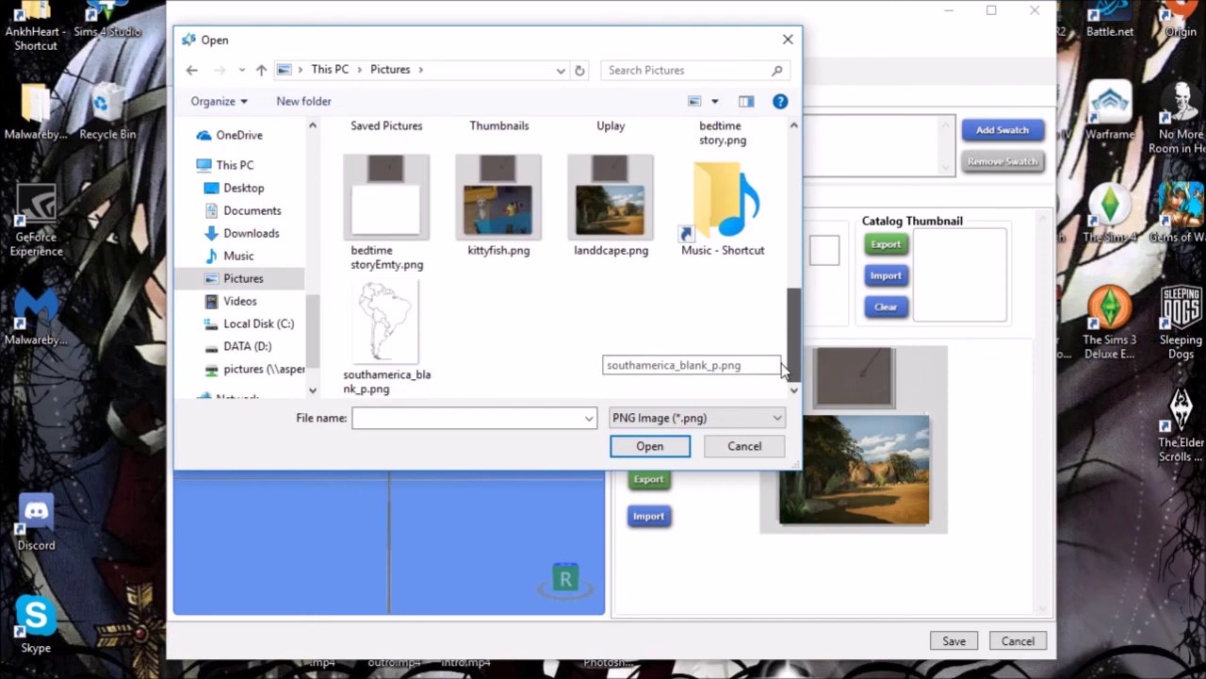
Import landdcape.png as the catalog thumbnail and save the Landscape package.
click(603, 198)
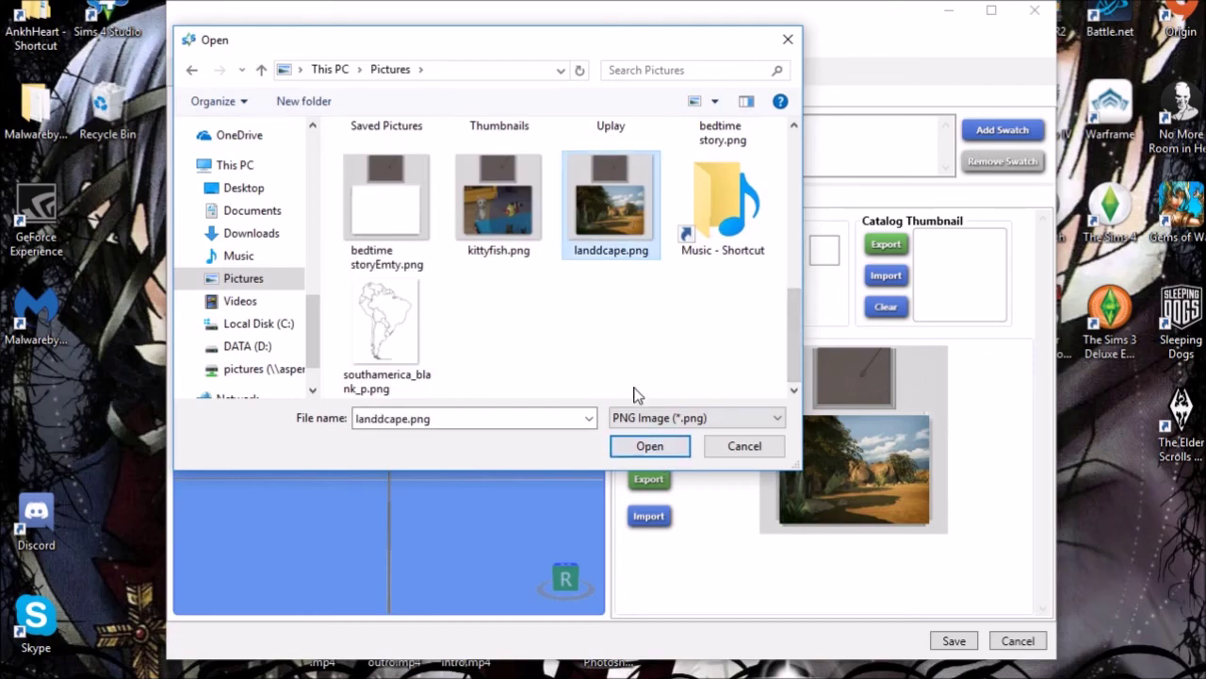
click(649, 446)
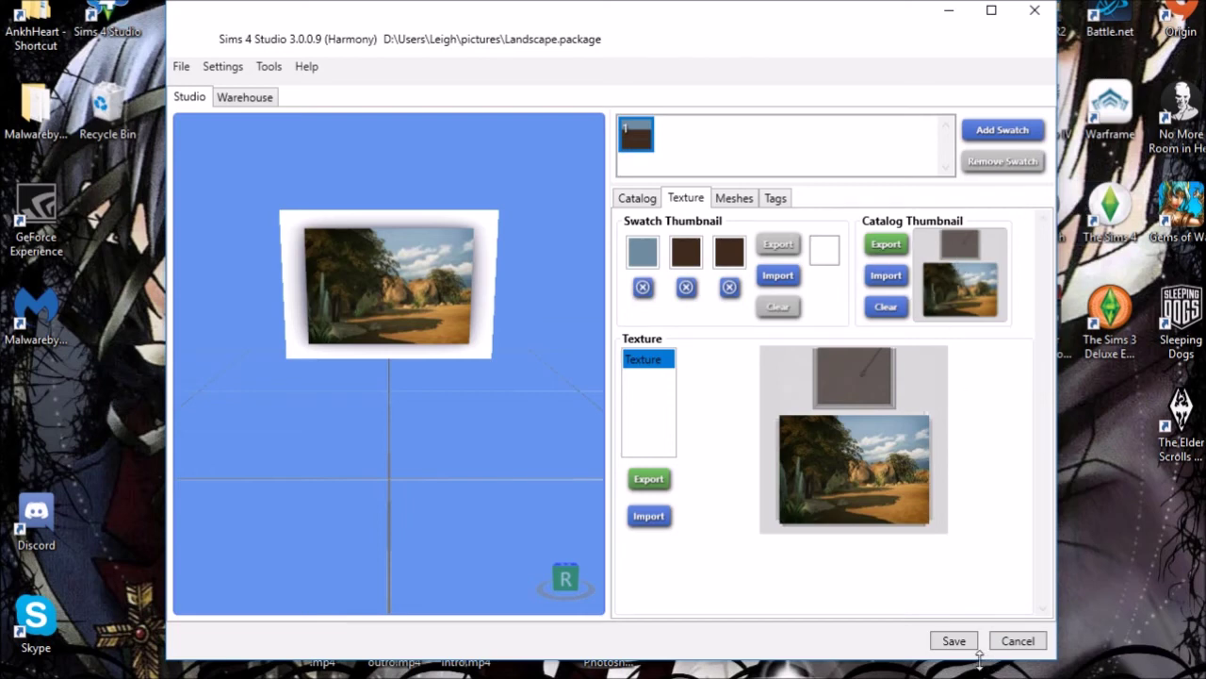
click(953, 644)
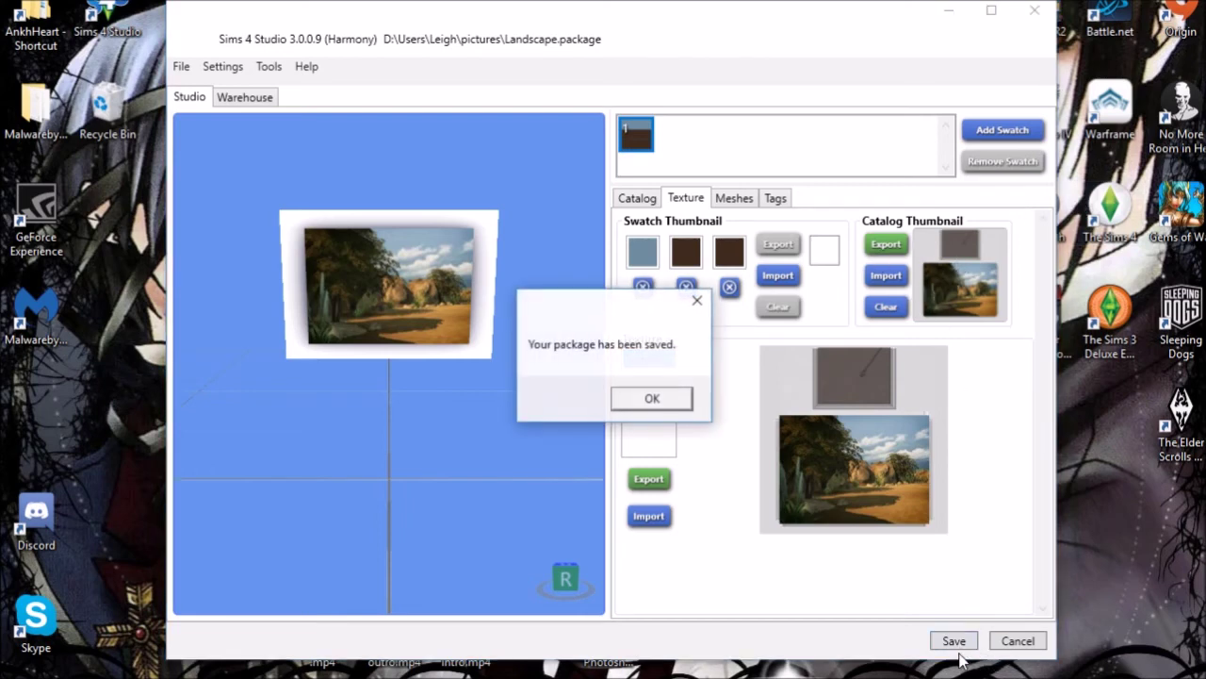
click(650, 399)
Minimize Sims 4 Studio, close the extra Pictures window and maximize the remaining one.
click(947, 10)
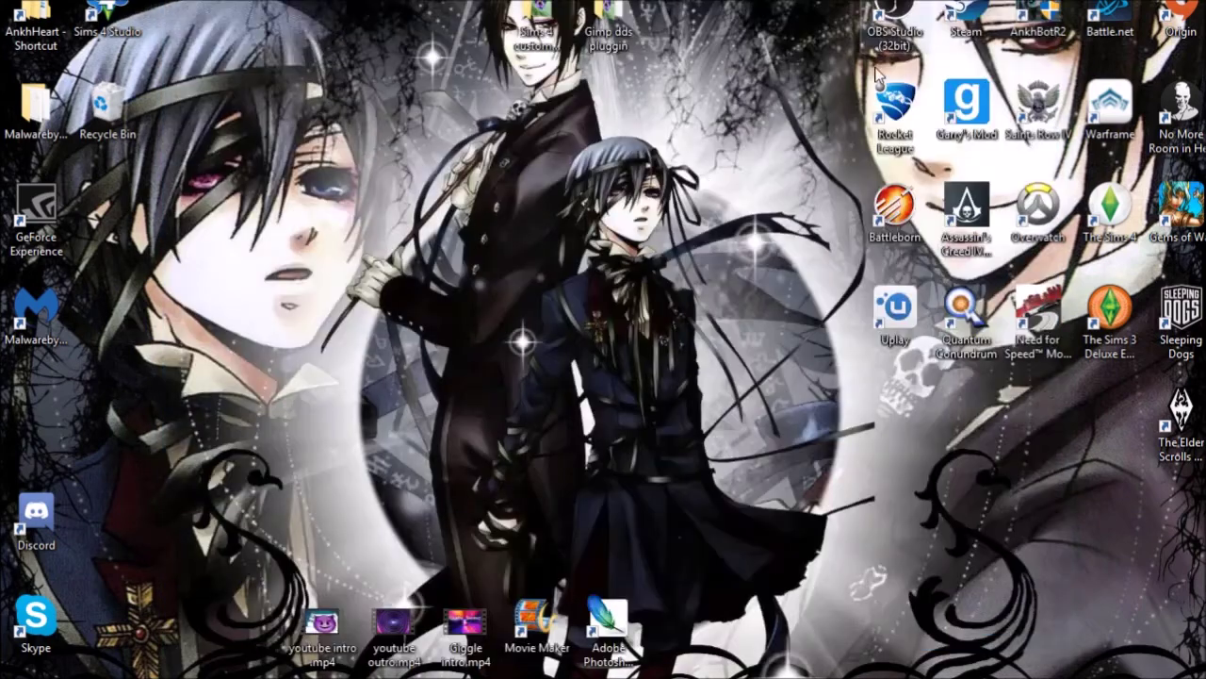
mouse_move(94, 1)
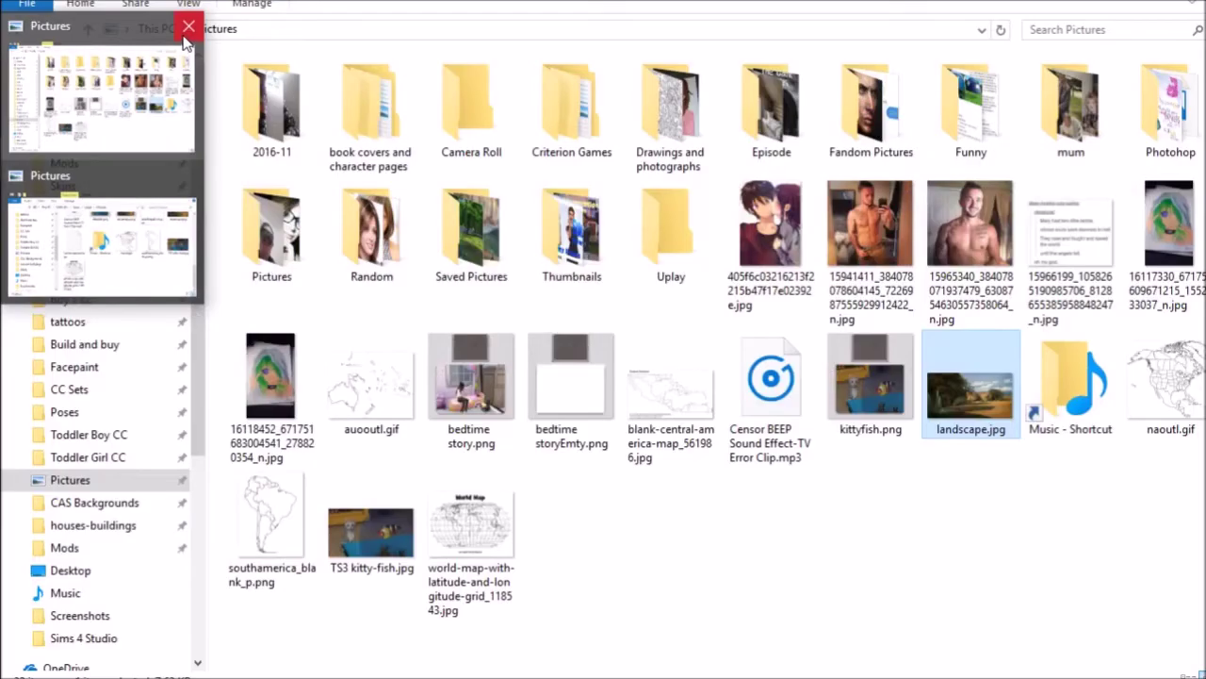
click(187, 27)
click(99, 150)
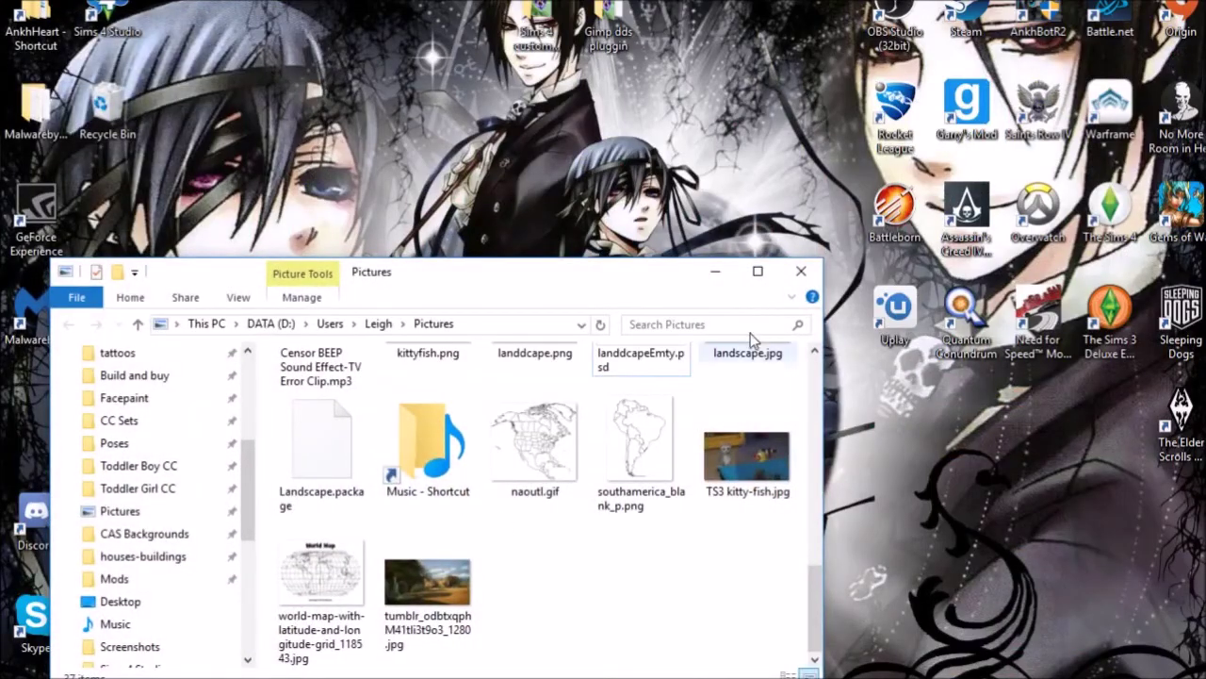
click(763, 273)
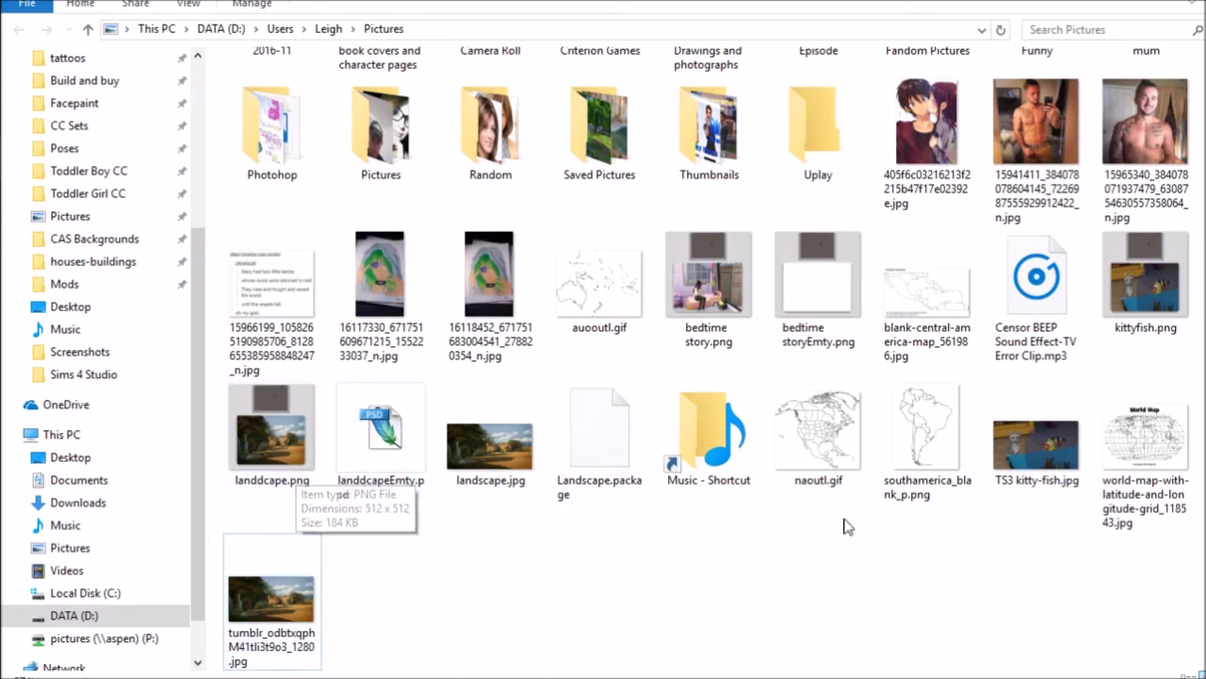
Drag Landscape.package from Pictures onto the Mods folder in Quick access.
click(600, 438)
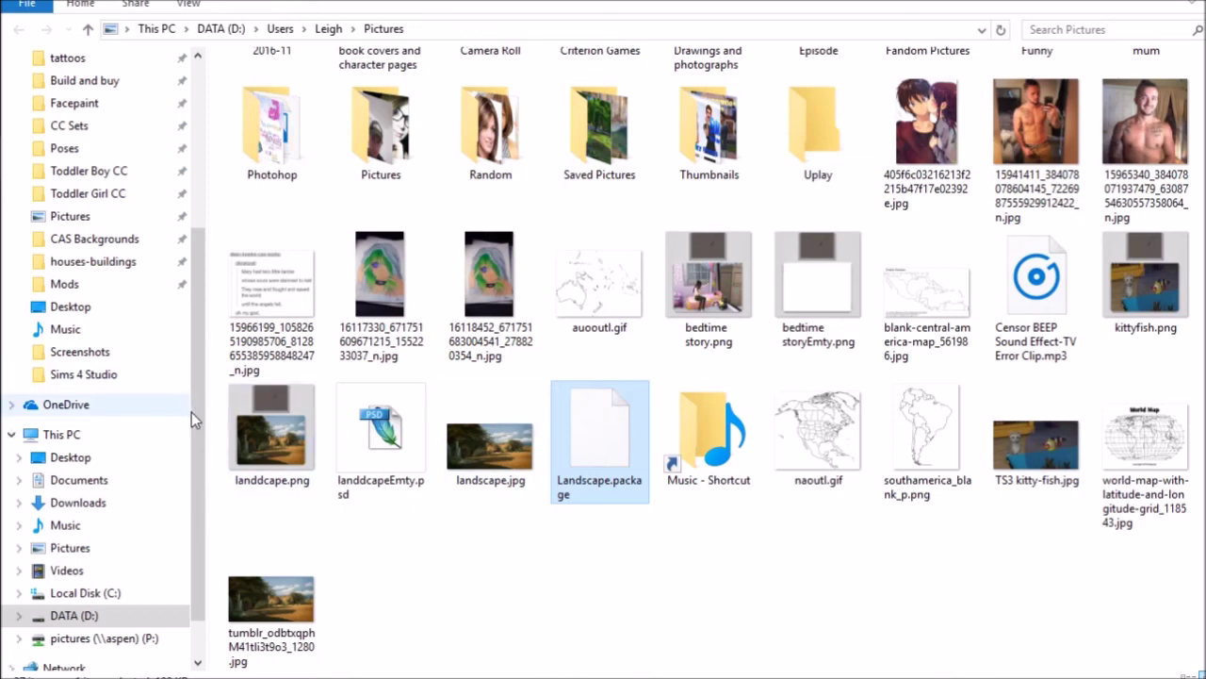
drag(202, 407, 190, 233)
drag(635, 404, 132, 168)
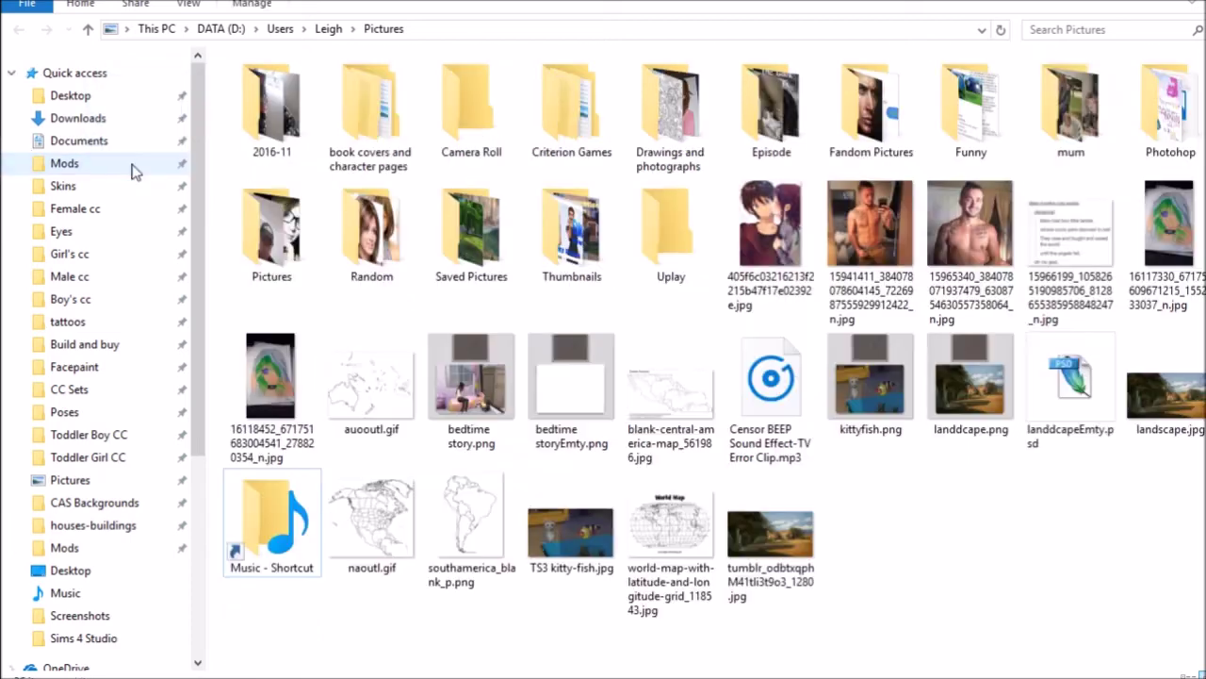
click(131, 167)
drag(300, 426, 290, 300)
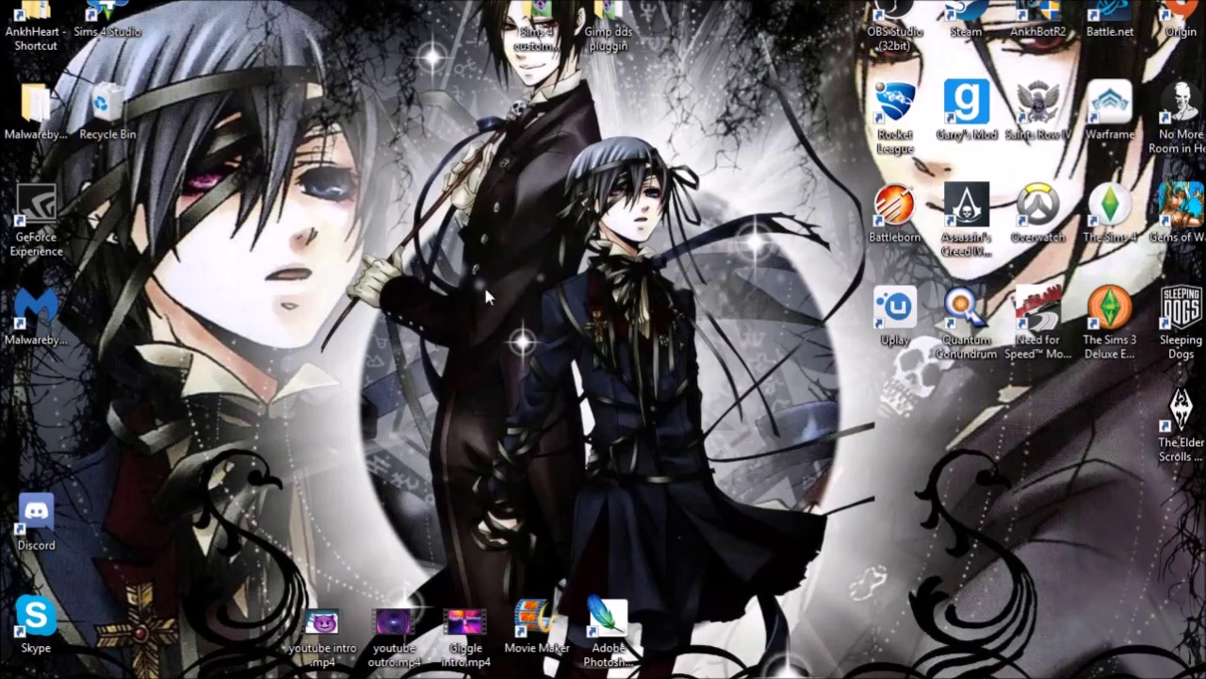
Launch The Sims 4 from the desktop shortcut, dismiss the mods list, and Play the household.
click(1106, 219)
double_click(1106, 219)
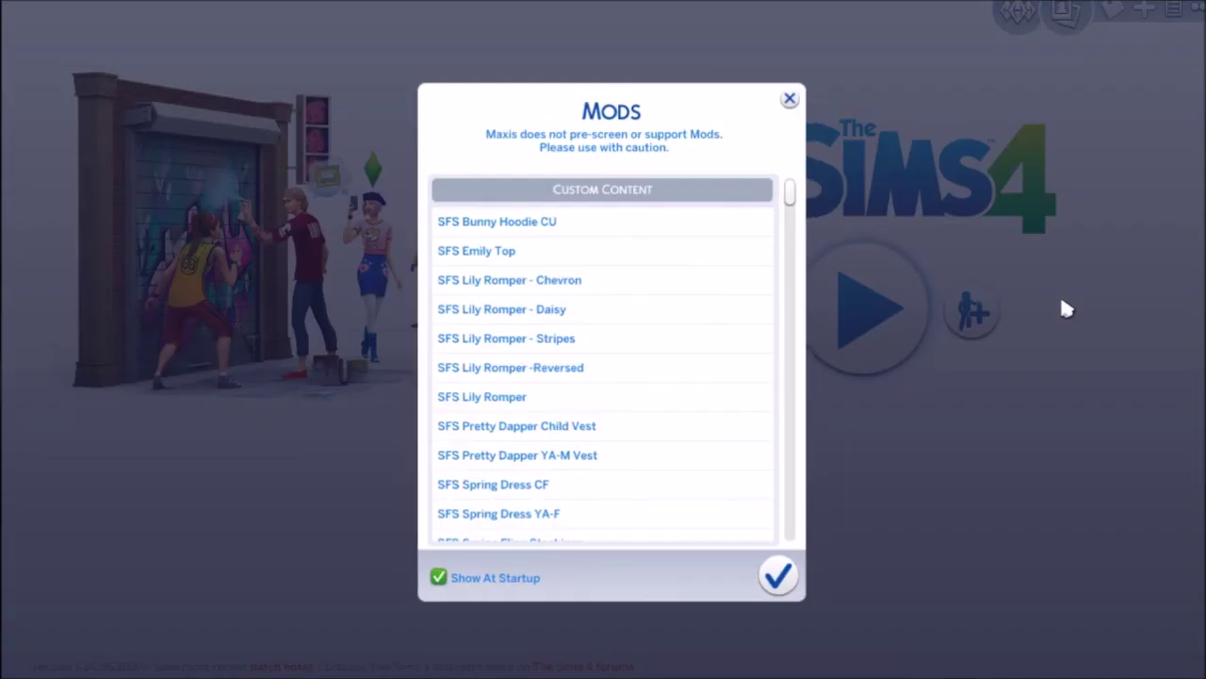
click(794, 569)
click(874, 363)
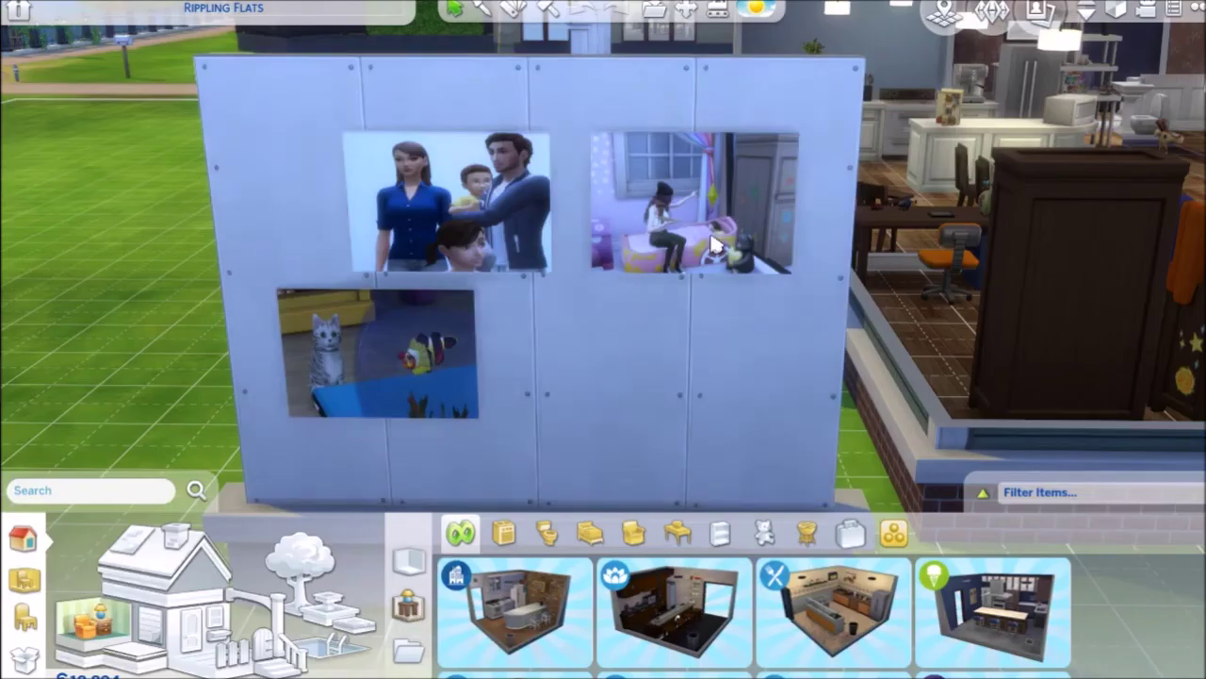
Hang the custom landscape painting from Objects by Room's bedroom wall decorations on the wall.
click(27, 577)
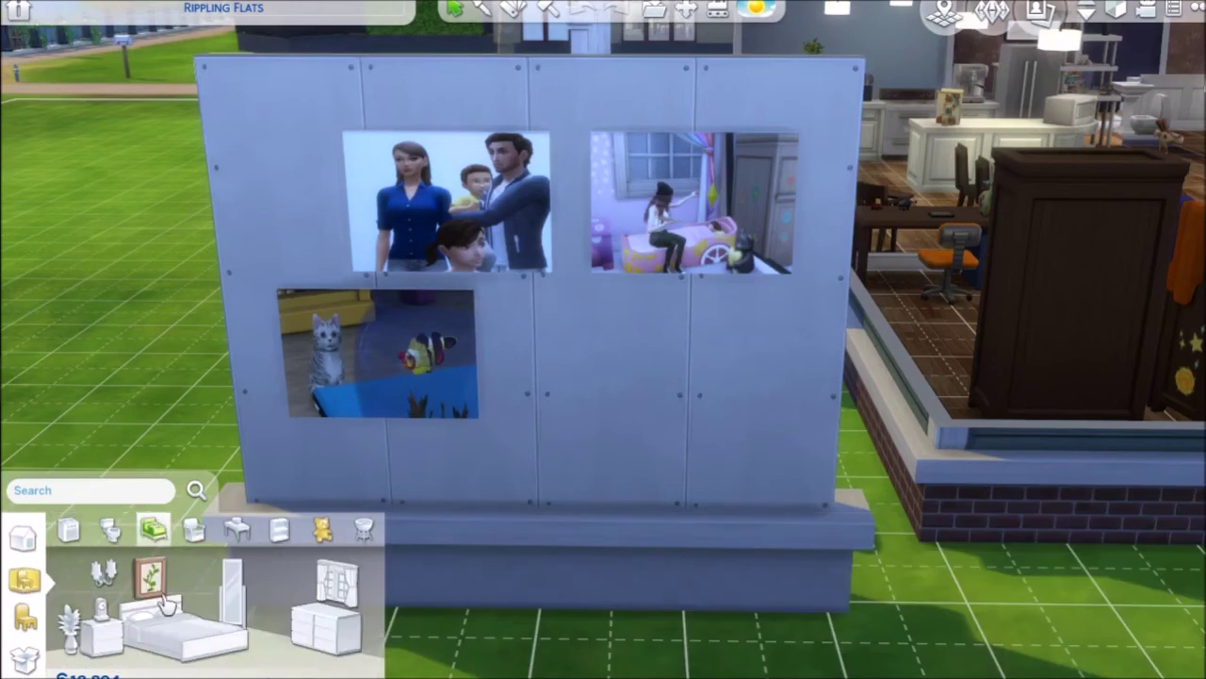
click(153, 577)
scroll(638, 601, down, 1)
scroll(771, 582, up, 1)
mouse_move(771, 583)
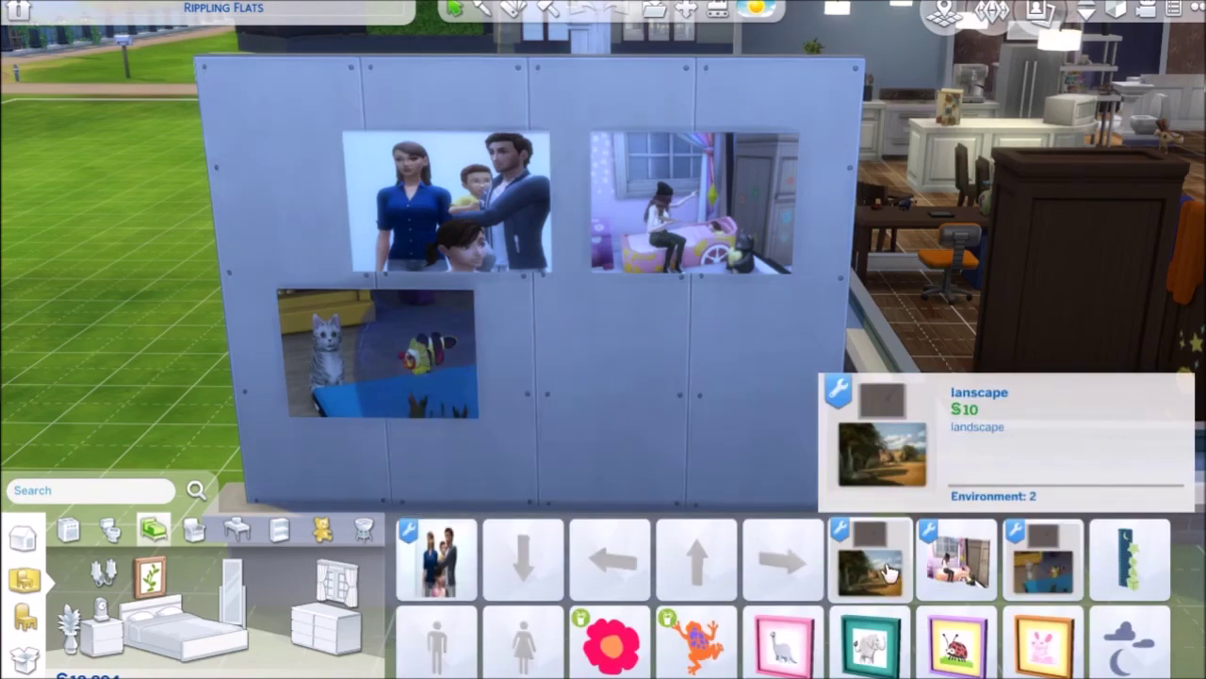
click(872, 560)
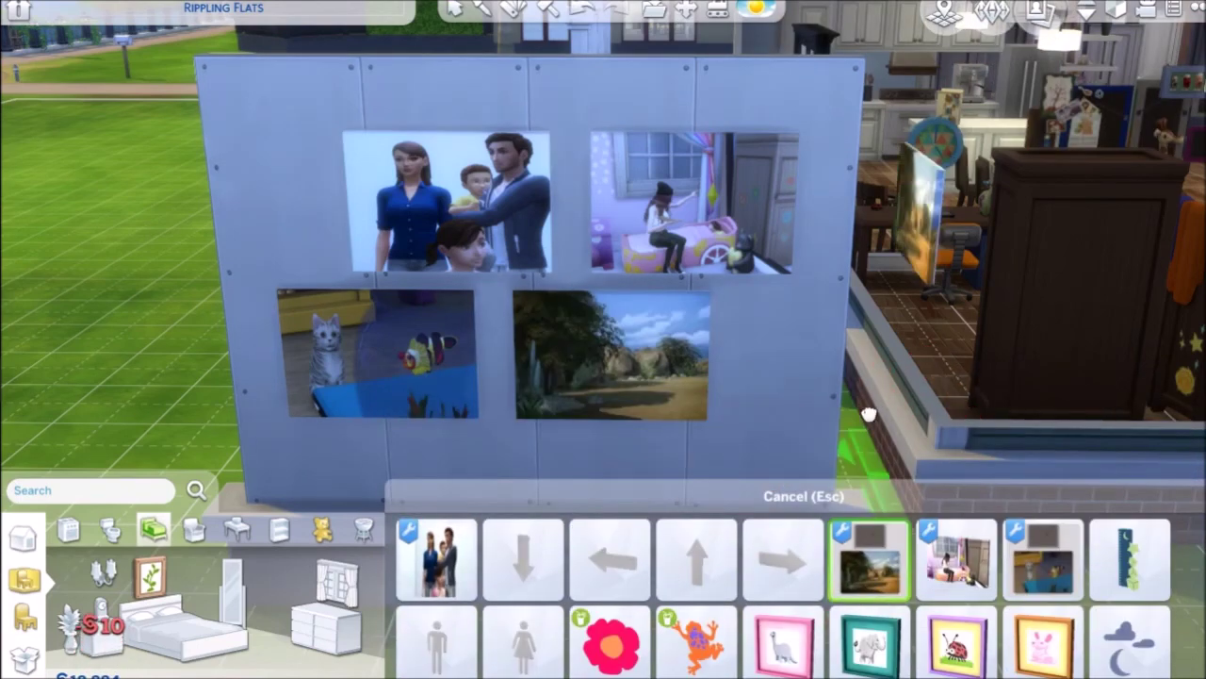
key(Escape)
scroll(731, 426, up, 3)
scroll(695, 364, down, 3)
scroll(695, 377, up, 2)
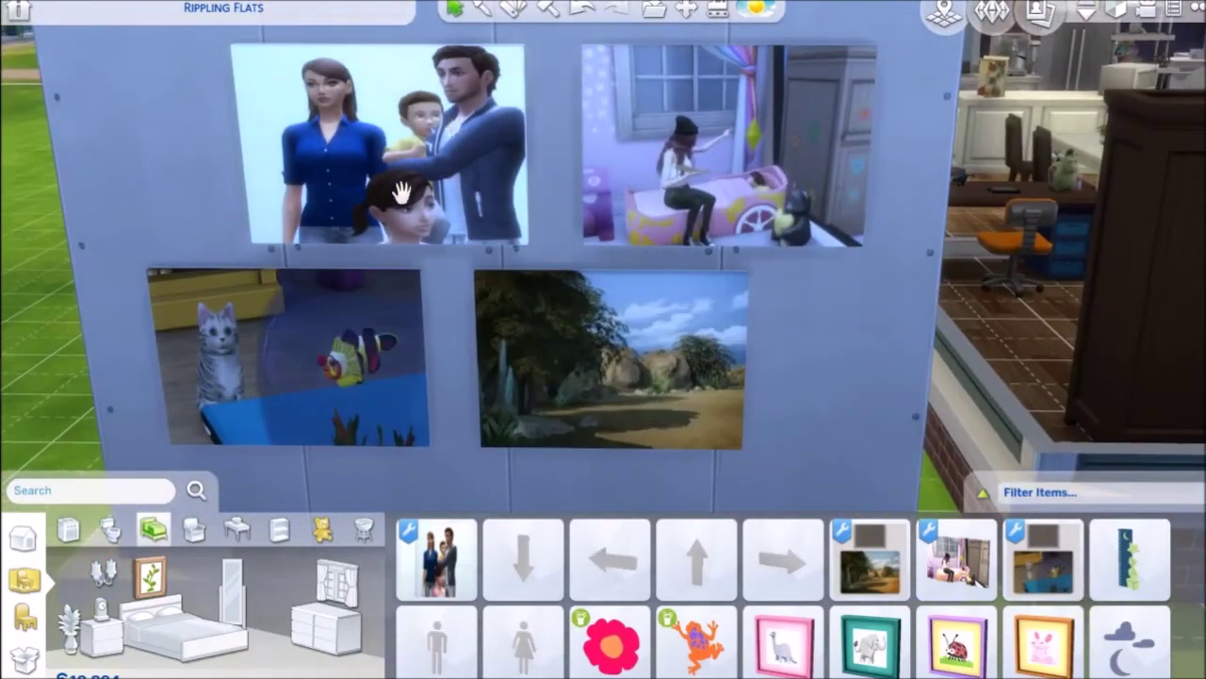